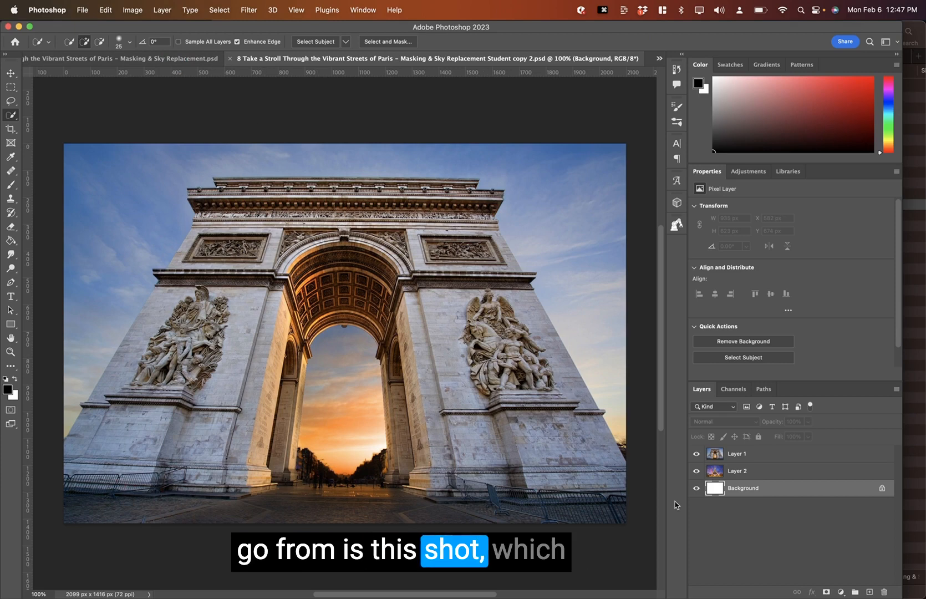
Examine the Eiffel Tower photo beneath Layer 1 and the finished composite in the other open document
{"action": "left_click", "coordinate": [697, 455]}
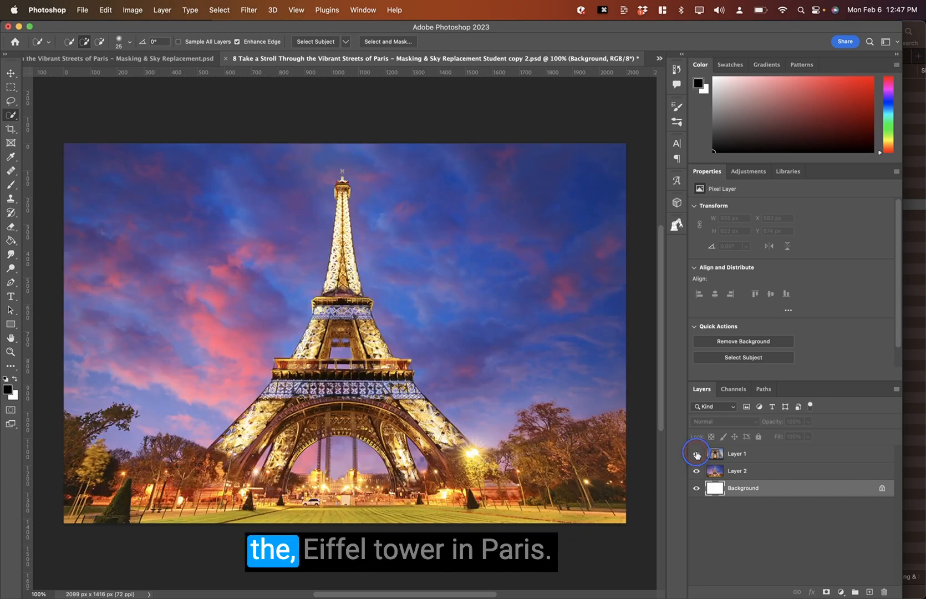
{"action": "left_click", "coordinate": [697, 455]}
{"action": "left_click", "coordinate": [187, 59]}
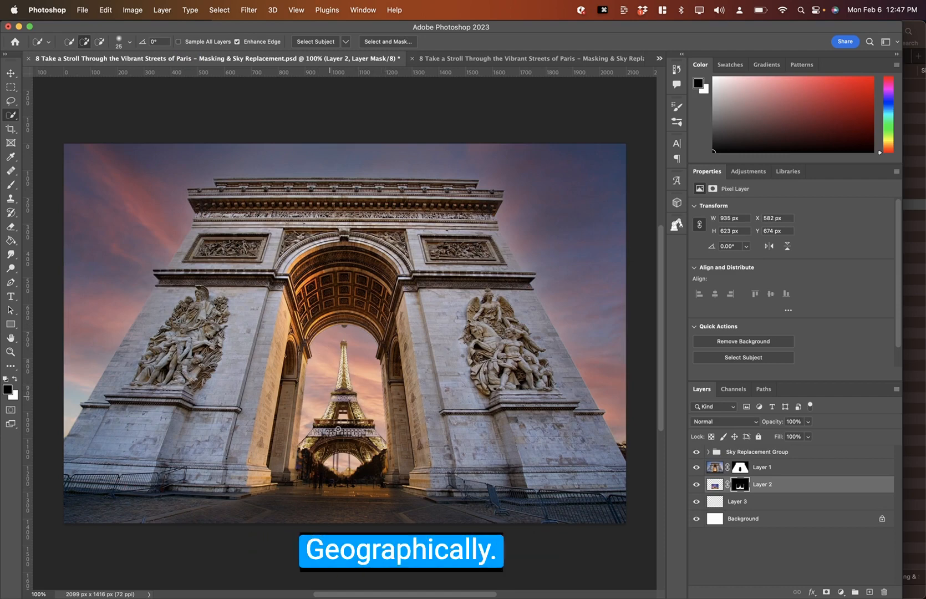
{"action": "left_click", "coordinate": [432, 59]}
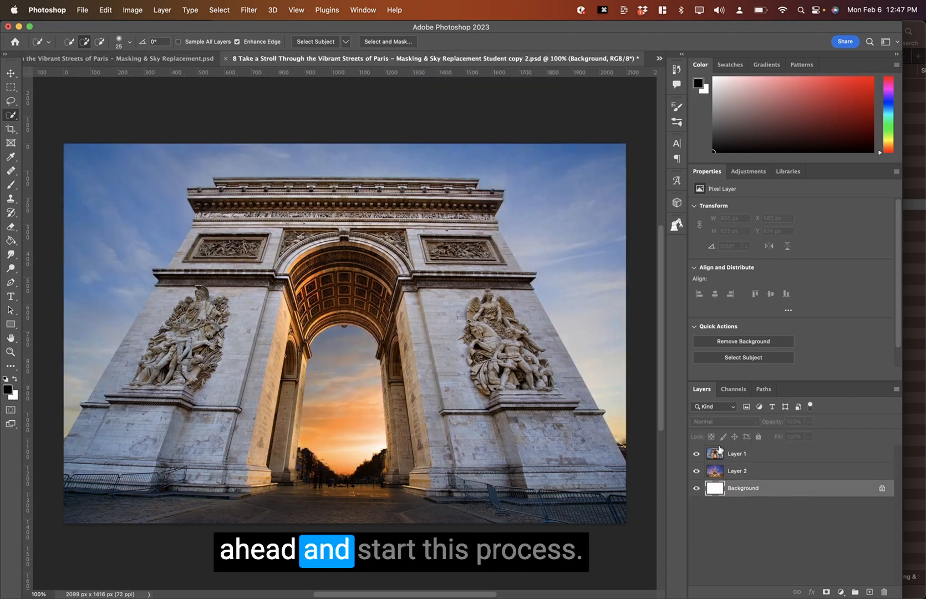
Select the sky automatically in the Arc de Triomphe photo on Layer 1
{"action": "left_click", "coordinate": [715, 473]}
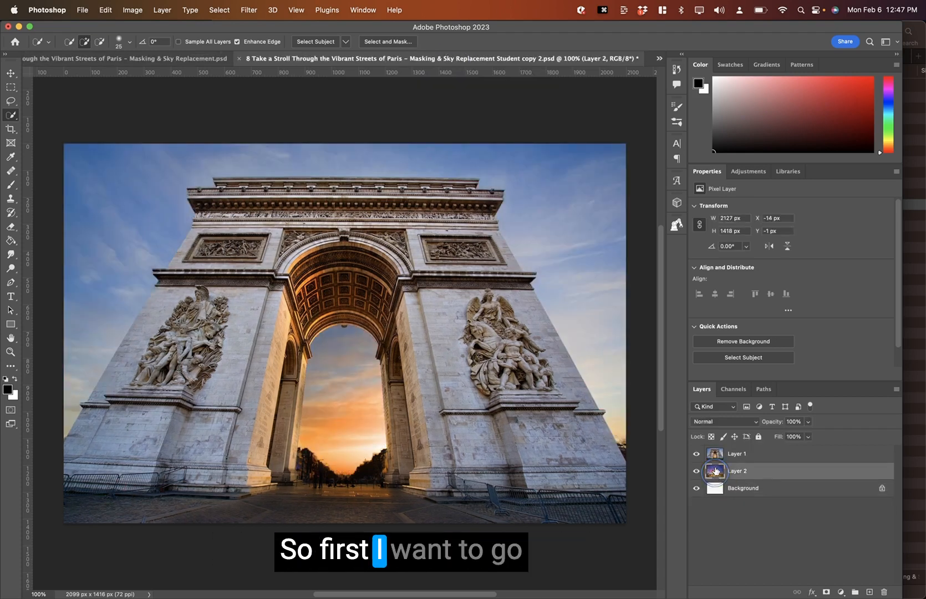
{"action": "left_click", "coordinate": [715, 454]}
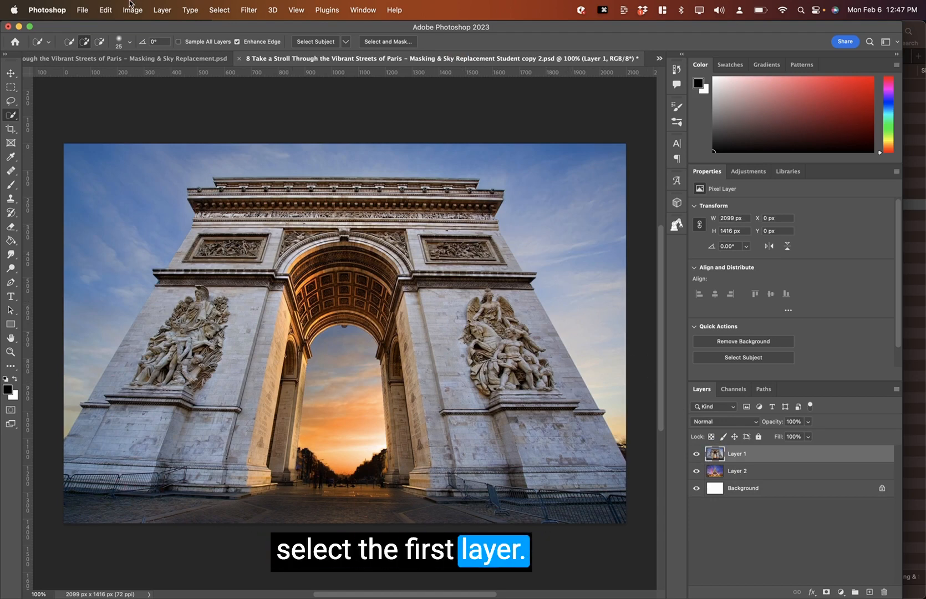
{"action": "left_click", "coordinate": [106, 7]}
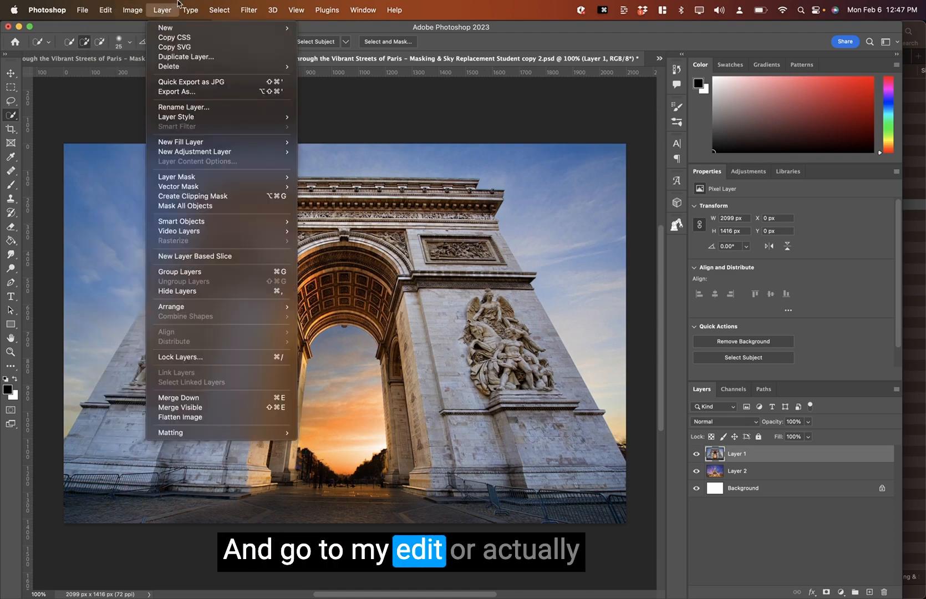
{"action": "mouse_move", "coordinate": [219, 9]}
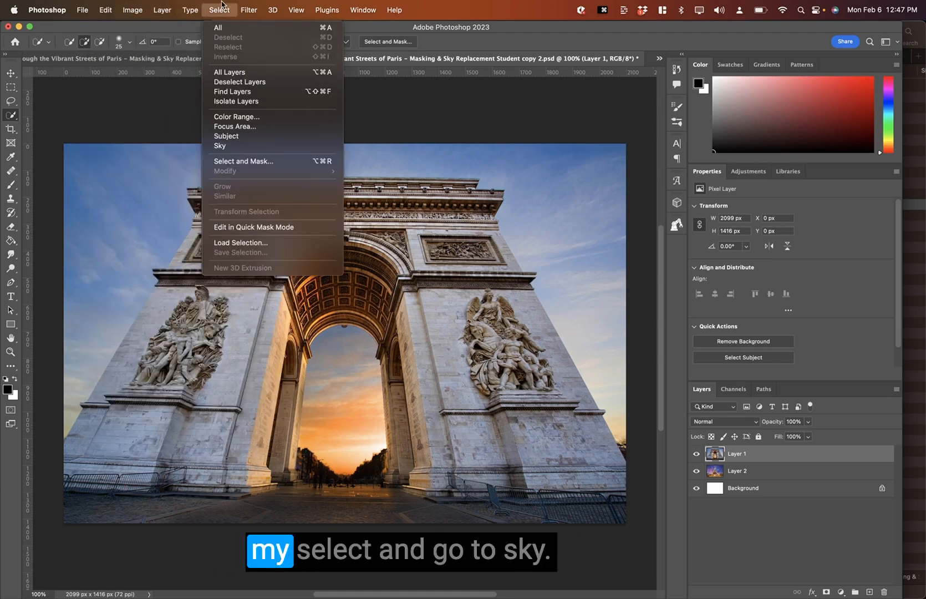
{"action": "left_click", "coordinate": [231, 147]}
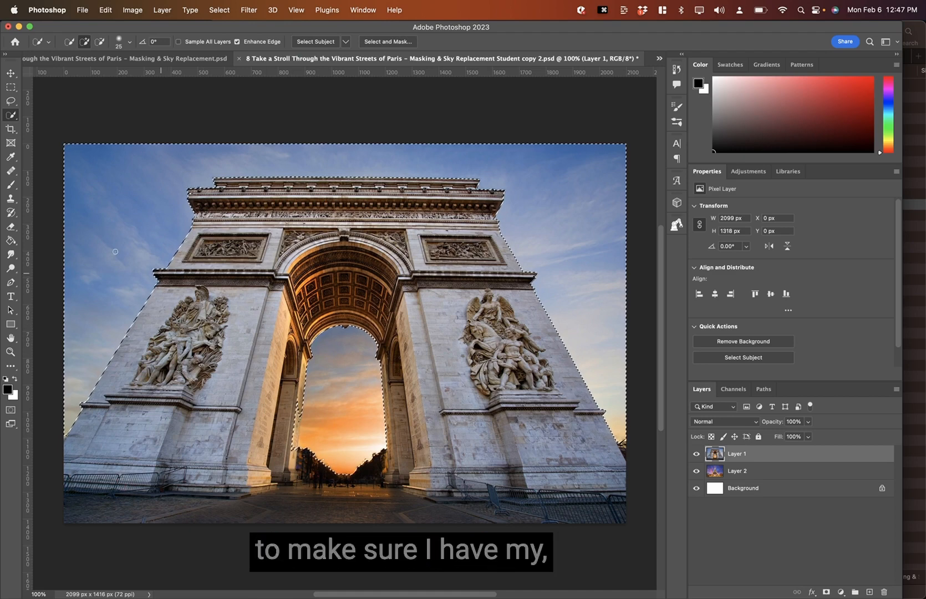
Subtract the wrongly included strip of the inner left pillar from the sky selection using the Quick Selection Tool at brush size 30
{"action": "right_click", "coordinate": [11, 115]}
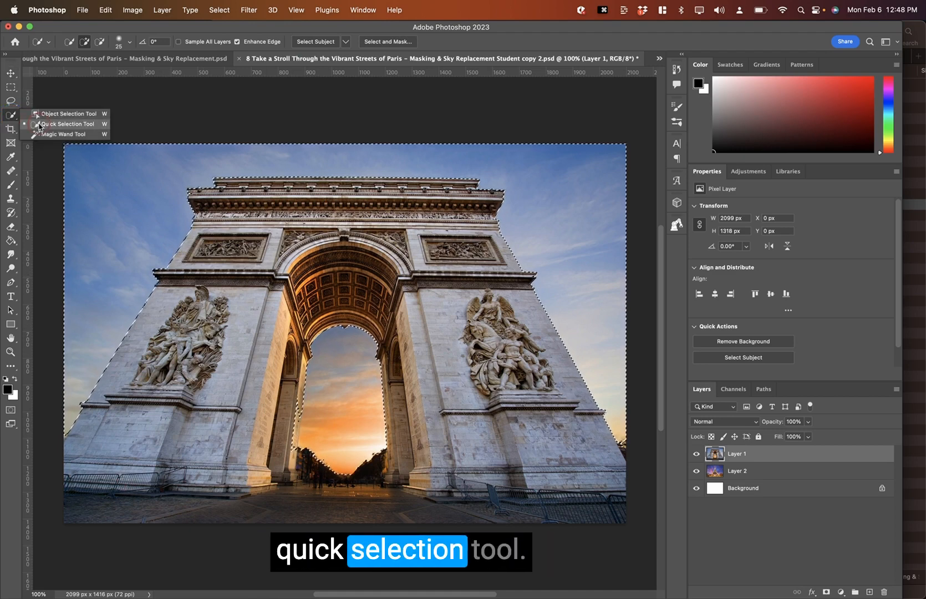
{"action": "left_click", "coordinate": [39, 124]}
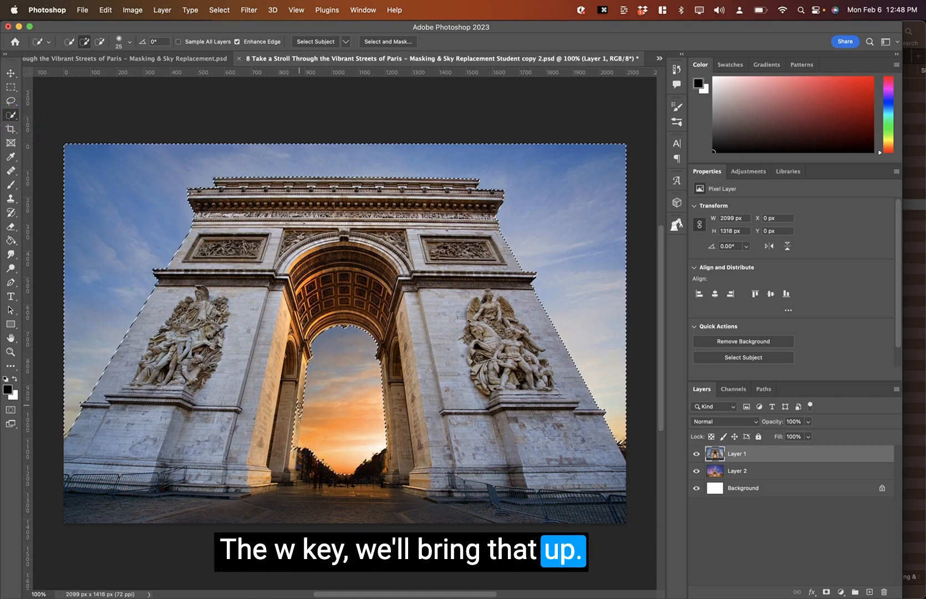
{"action": "key", "text": "bracketleft"}
{"action": "key", "text": "bracketleft"}
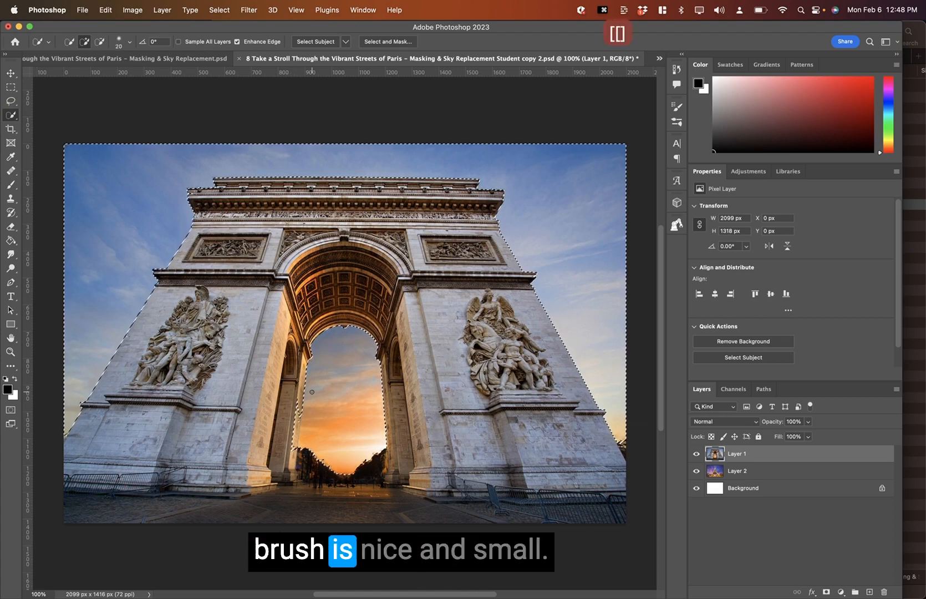
{"action": "key", "text": "bracketright"}
{"action": "key", "text": "bracketright"}
{"action": "key", "text": "bracketright"}
{"action": "key", "text": "bracketright"}
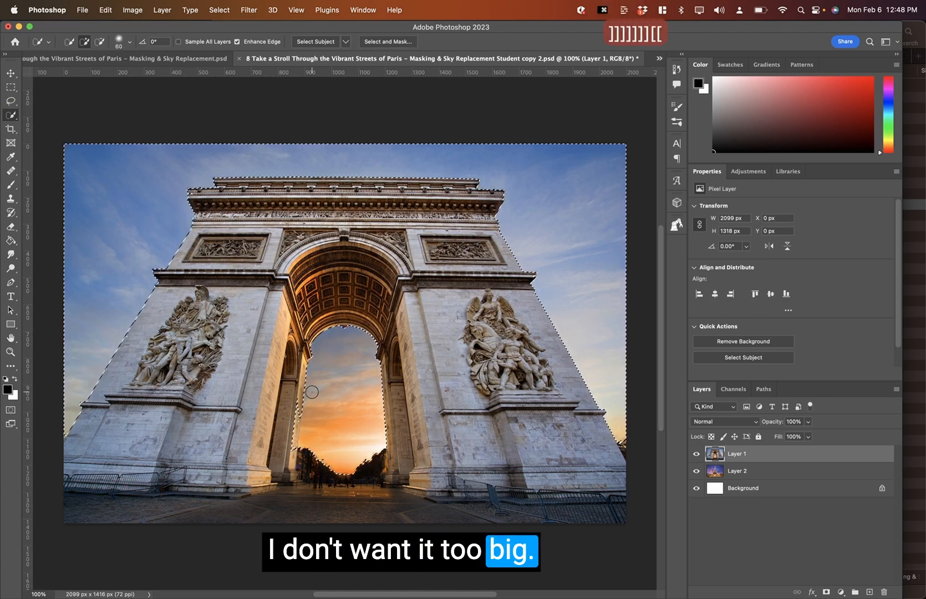
{"action": "key", "text": "bracketleft"}
{"action": "key", "text": "bracketleft"}
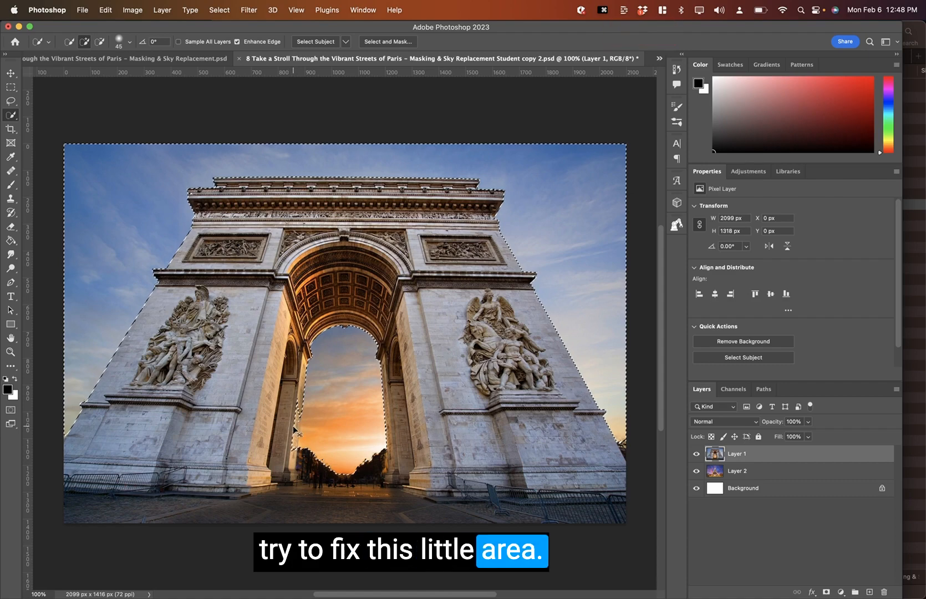
{"action": "key", "text": "super+equal"}
{"action": "key", "text": "super+equal"}
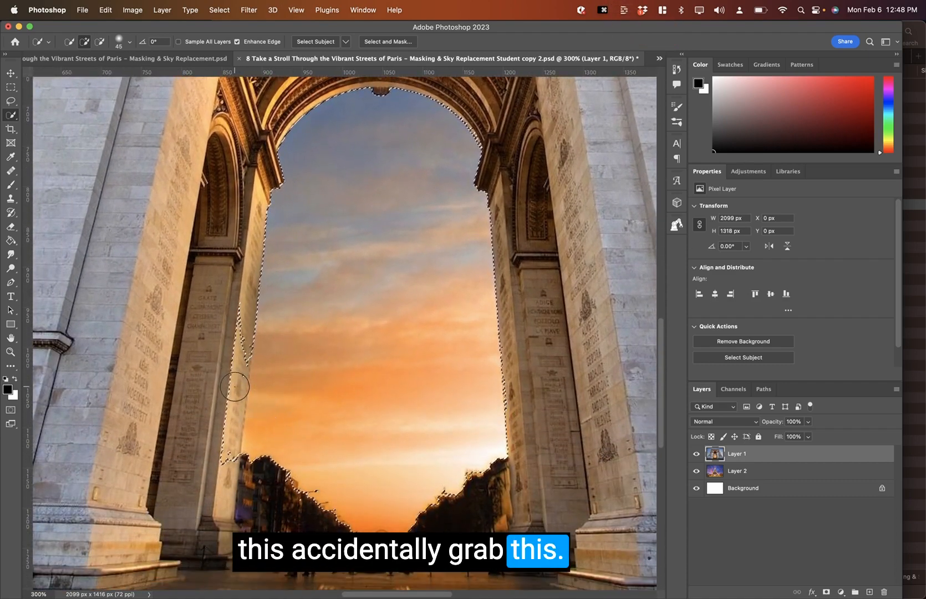
{"action": "key", "text": "bracketleft"}
{"action": "key", "text": "bracketleft"}
{"action": "key", "text": "bracketleft"}
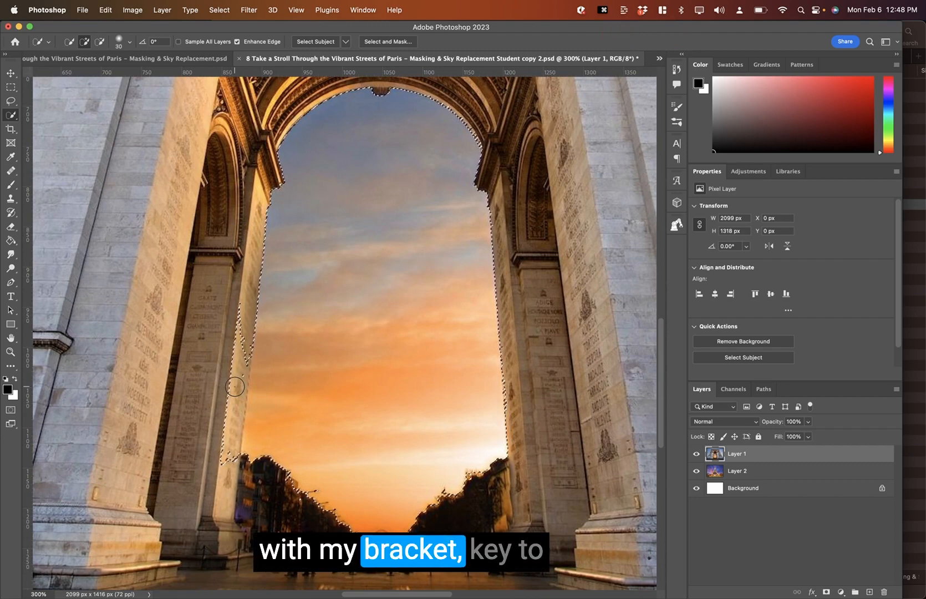
{"action": "key", "text": "alt"}
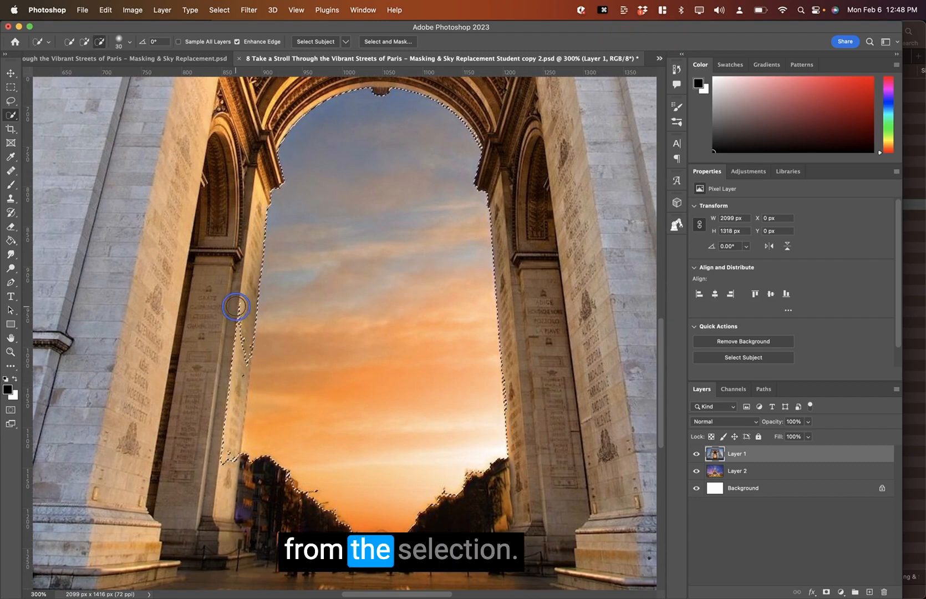
{"action": "left_click_drag", "start_coordinate": [228, 382], "coordinate": [219, 444]}
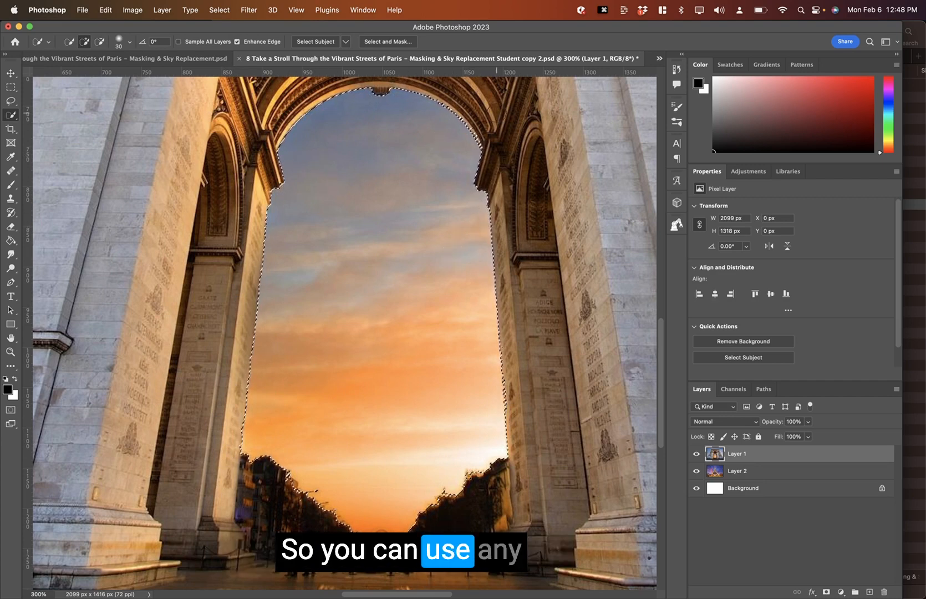
Refine the sky selection along the arch's upper right inner edge, subtracting with brush size 8
{"action": "key", "text": "alt"}
{"action": "left_click_drag", "start_coordinate": [479, 119], "coordinate": [486, 129]}
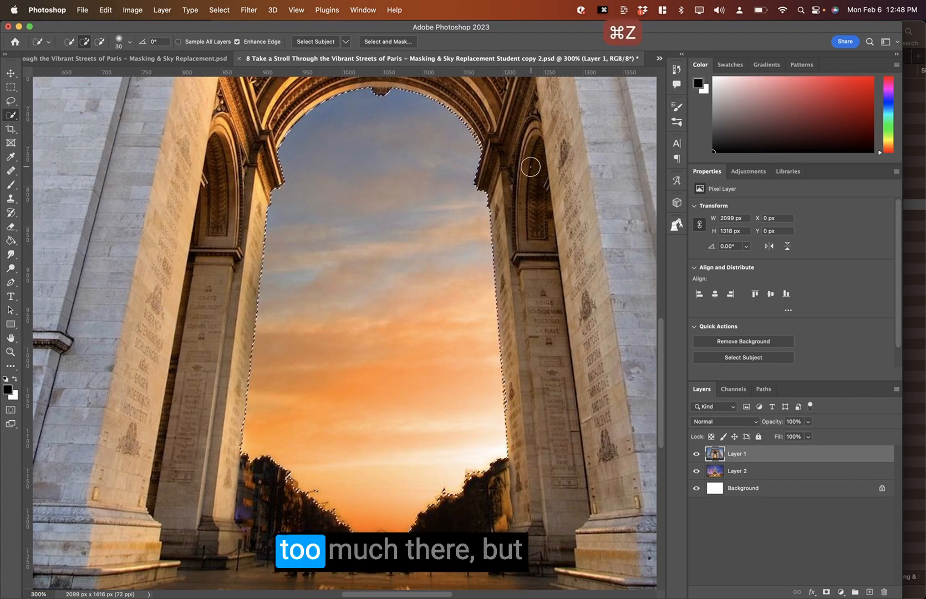
{"action": "key", "text": "super+equal"}
{"action": "key", "text": "super+equal"}
{"action": "scroll", "coordinate": [467, 111], "scroll_direction": "up", "scroll_amount": 10}
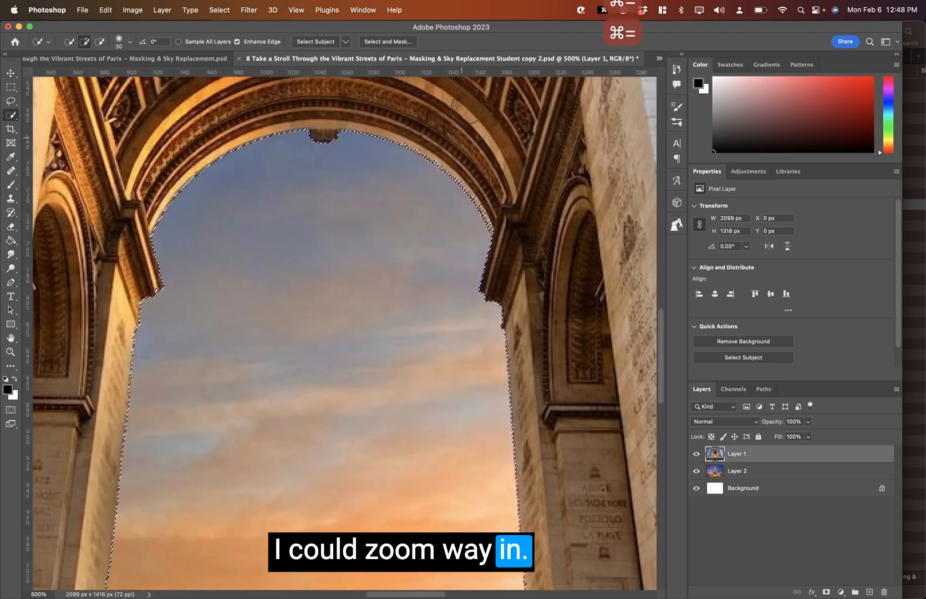
{"action": "key", "text": "bracketleft"}
{"action": "key", "text": "bracketleft"}
{"action": "key", "text": "bracketleft"}
{"action": "key", "text": "bracketleft"}
{"action": "key", "text": "bracketleft"}
{"action": "key", "text": "bracketleft"}
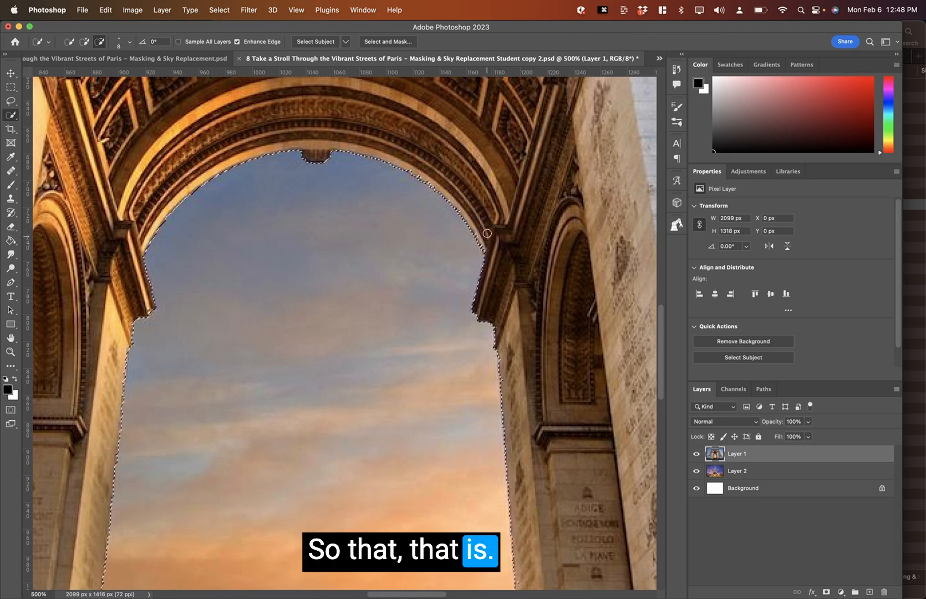
{"action": "key", "text": "super+0"}
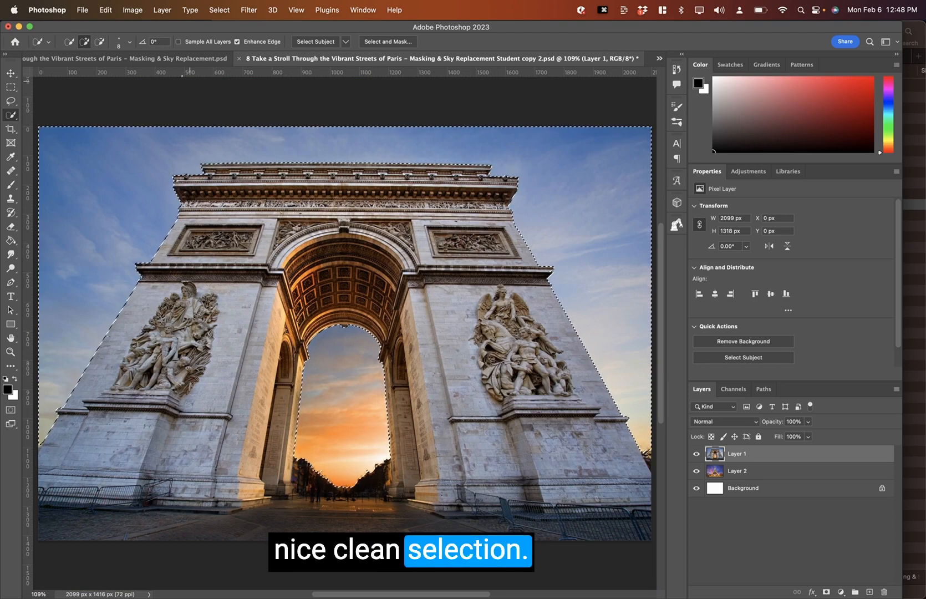
{"action": "left_click", "coordinate": [826, 592]}
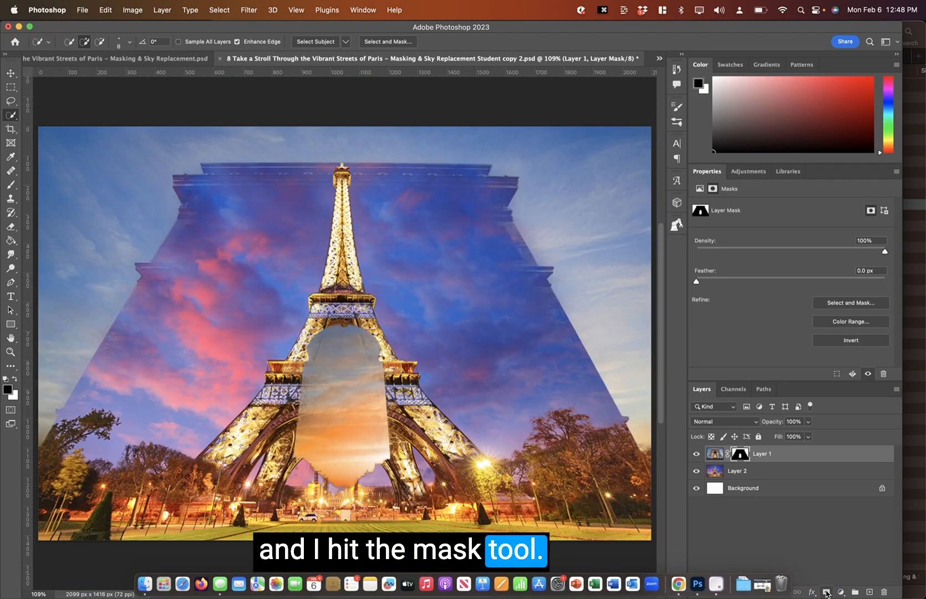
{"action": "left_click", "coordinate": [697, 471]}
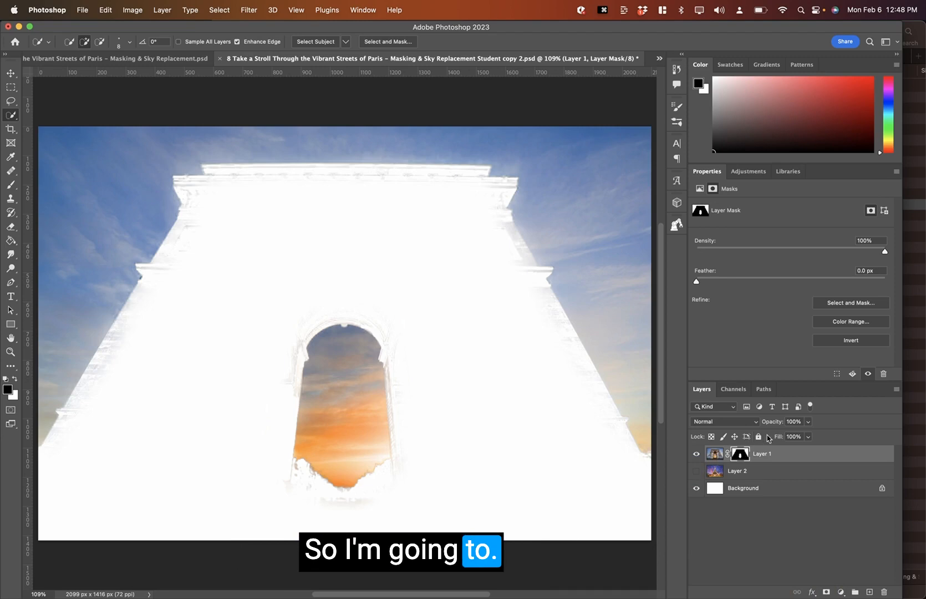
{"action": "key", "text": "super+z"}
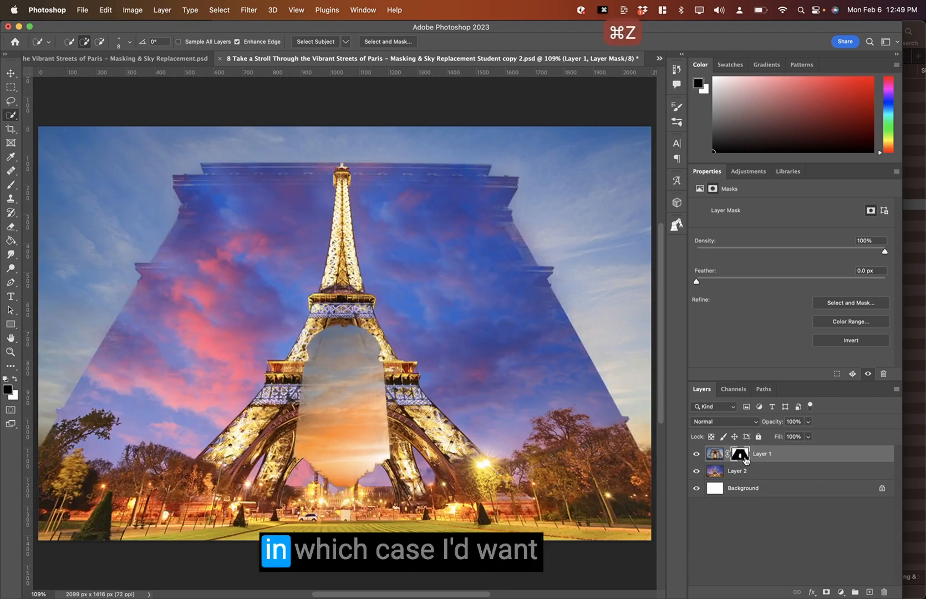
{"action": "key", "text": "super+z"}
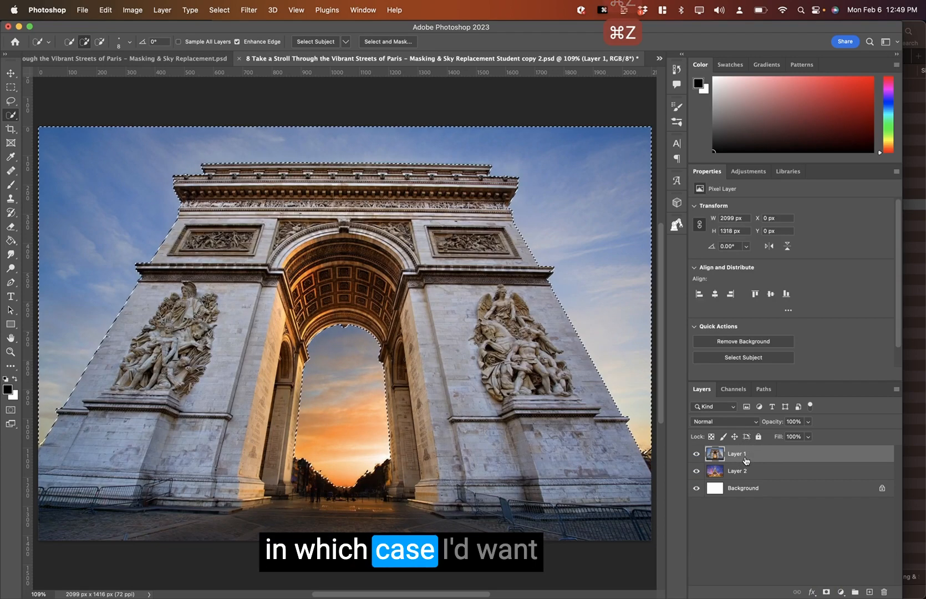
{"action": "left_click", "coordinate": [827, 592]}
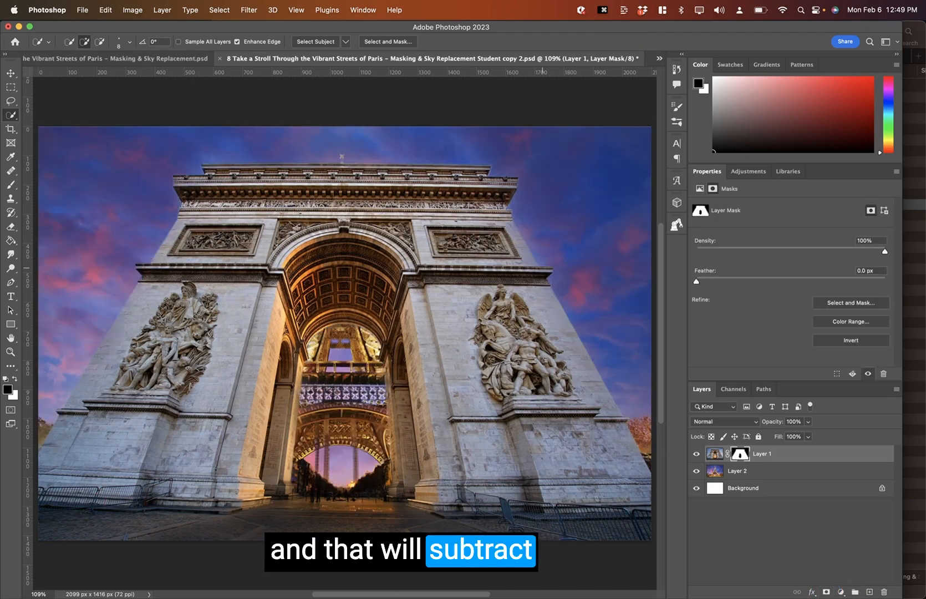
{"action": "left_click", "coordinate": [696, 472]}
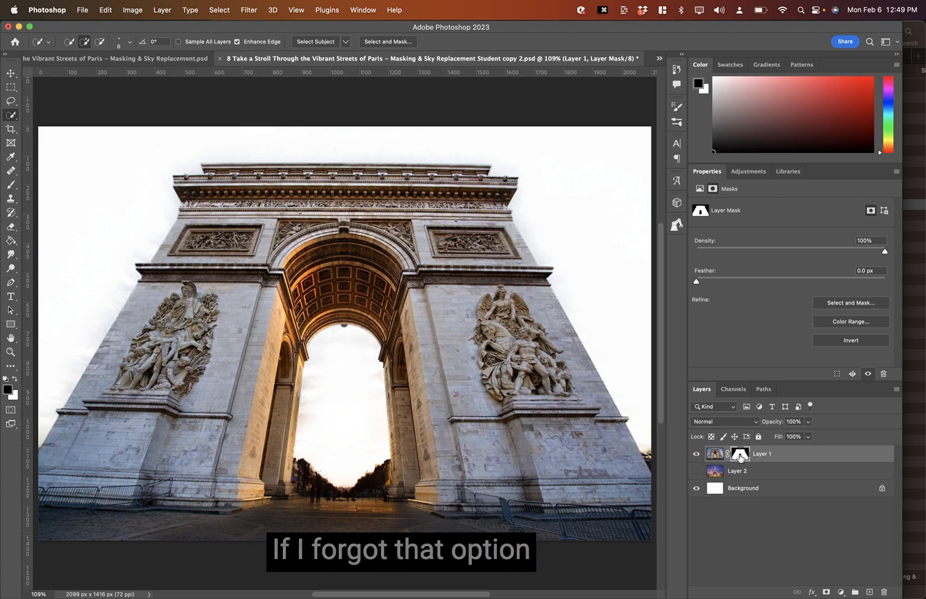
{"action": "key", "text": "super+z"}
{"action": "key", "text": "super+z"}
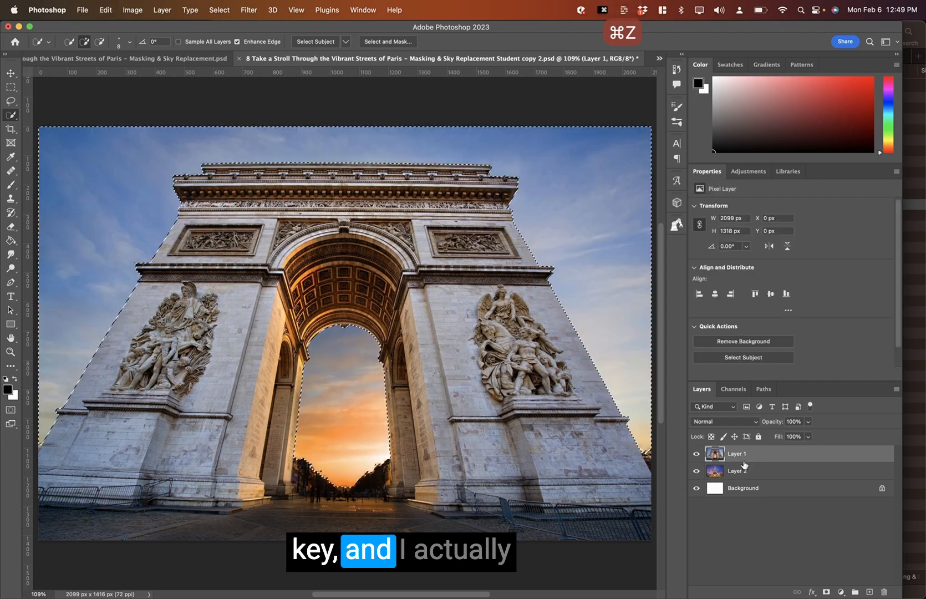
Add a layer mask to Layer 1 from the sky selection and, with Layer 2 hidden, invert the mask to hide the sky
{"action": "left_click", "coordinate": [826, 592]}
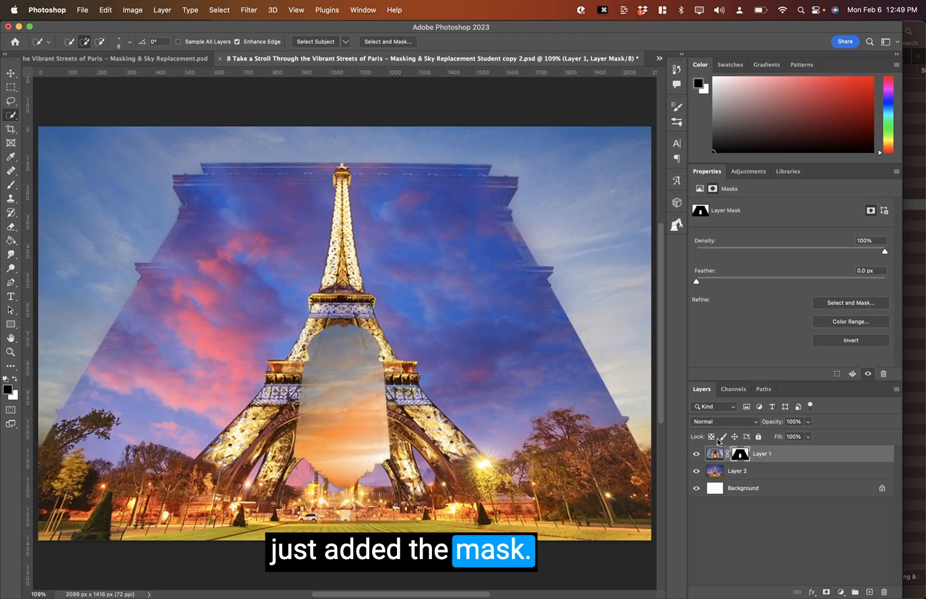
{"action": "left_click", "coordinate": [697, 471]}
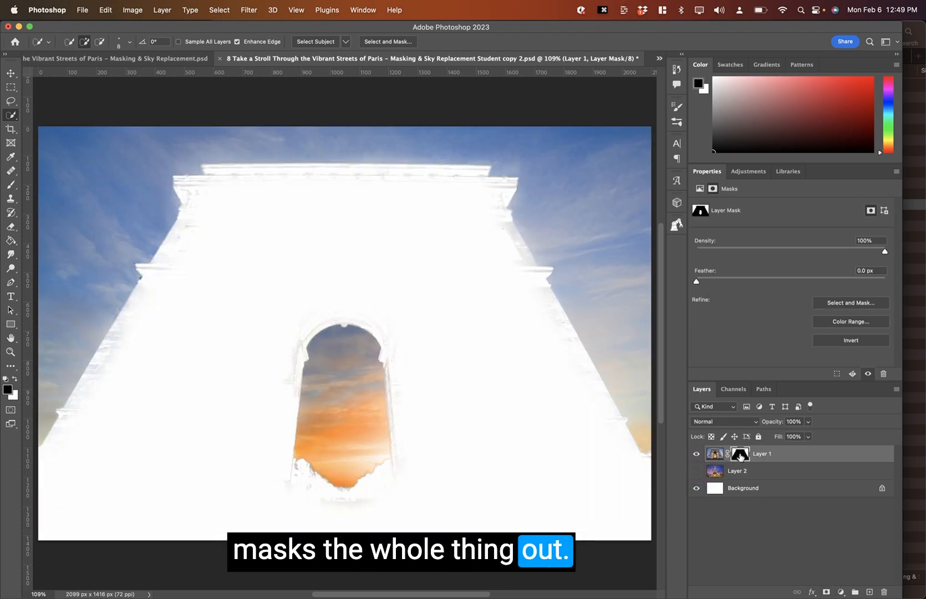
{"action": "left_click", "coordinate": [740, 455]}
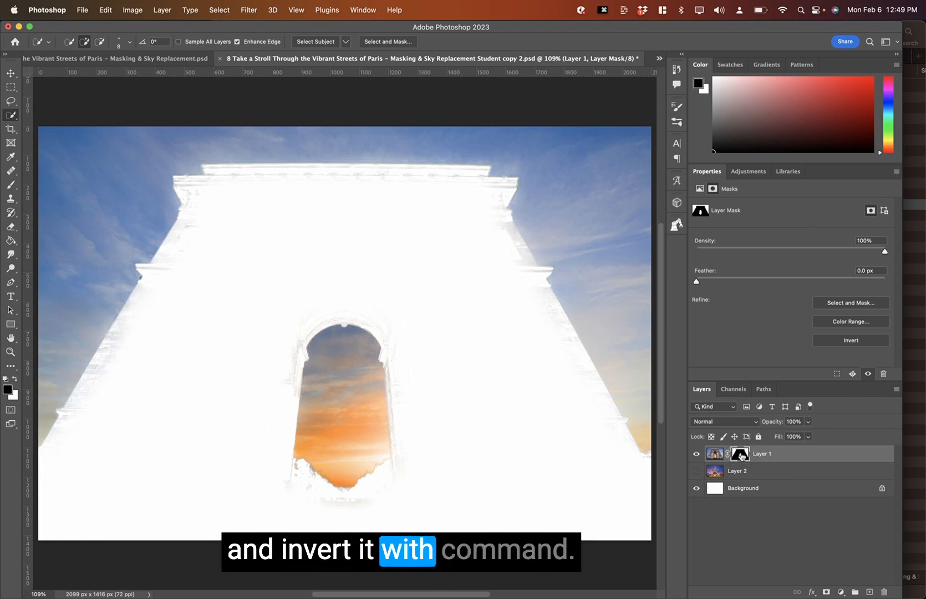
{"action": "key", "text": "super+i"}
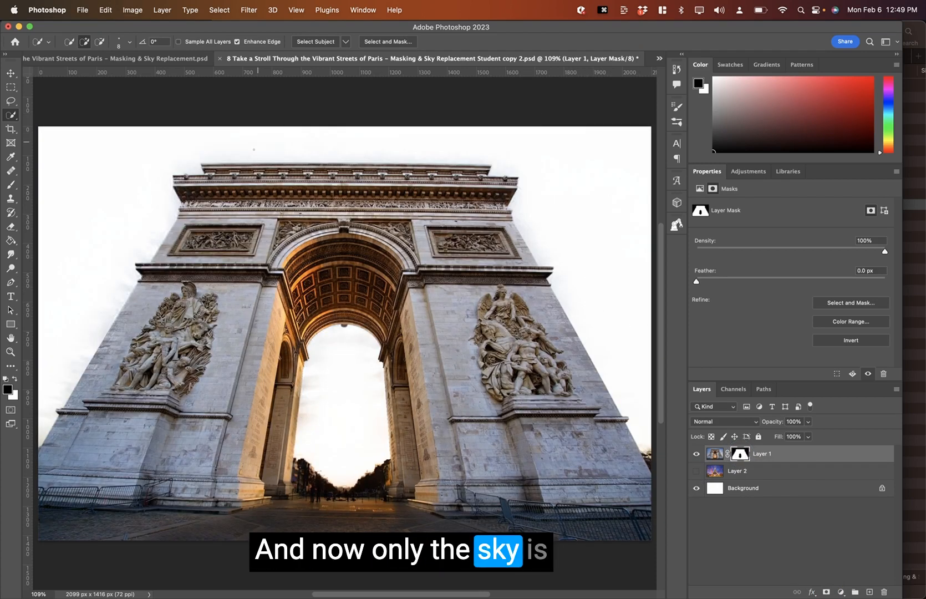
Hide Layer 1, show Layer 2, and automatically select the sky in its Eiffel Tower photo
{"action": "left_click", "coordinate": [697, 454]}
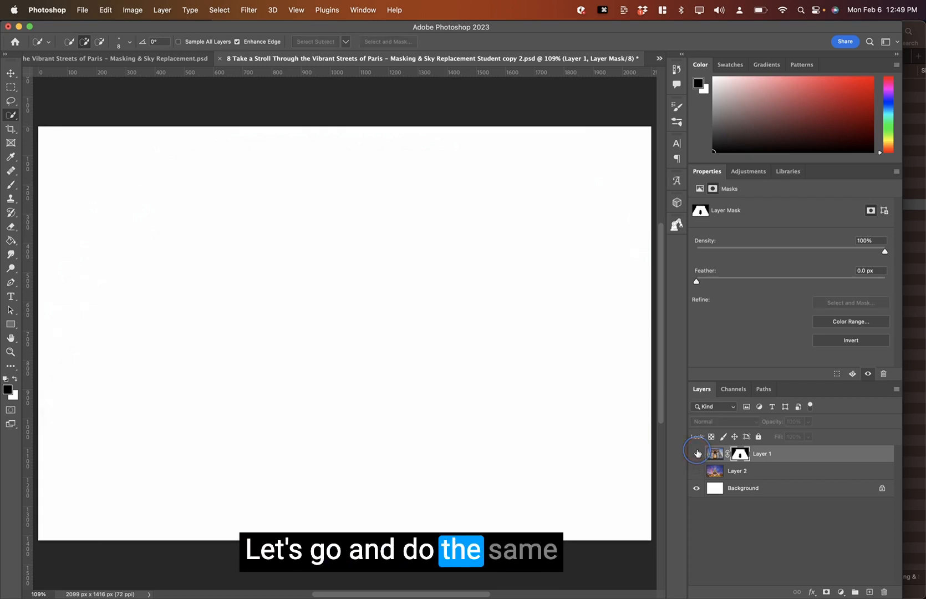
{"action": "left_click", "coordinate": [696, 471]}
{"action": "left_click", "coordinate": [712, 472]}
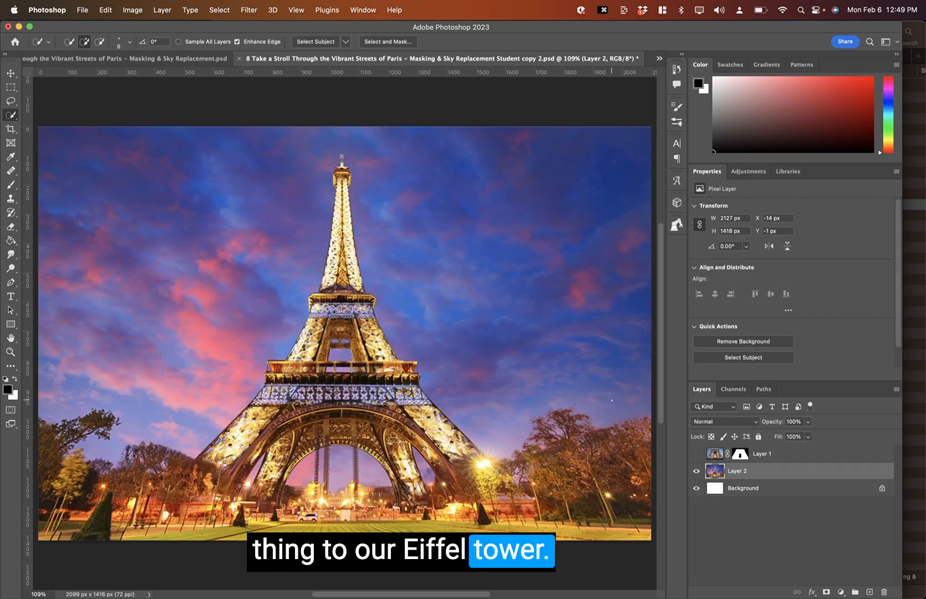
{"action": "left_click", "coordinate": [219, 10]}
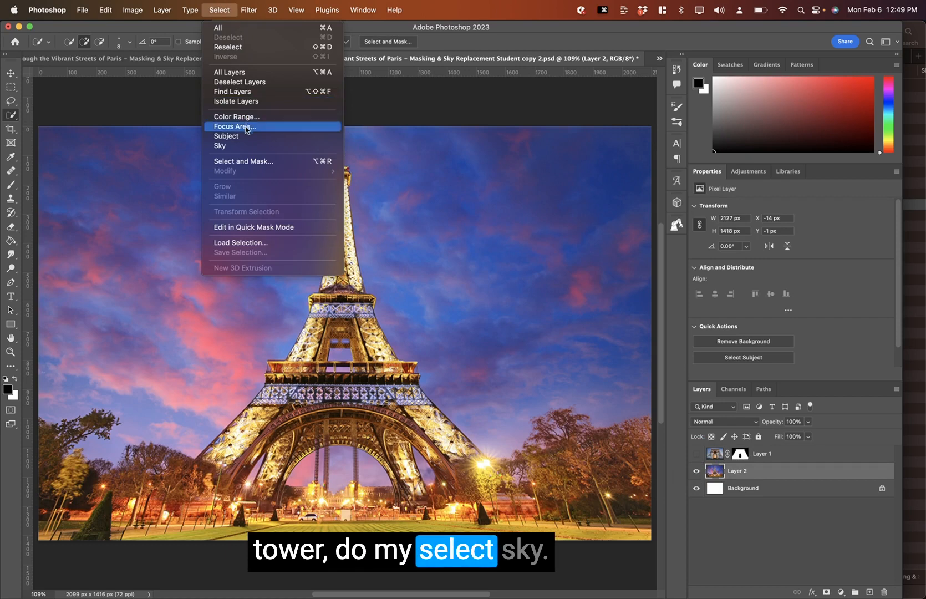
{"action": "left_click", "coordinate": [247, 147]}
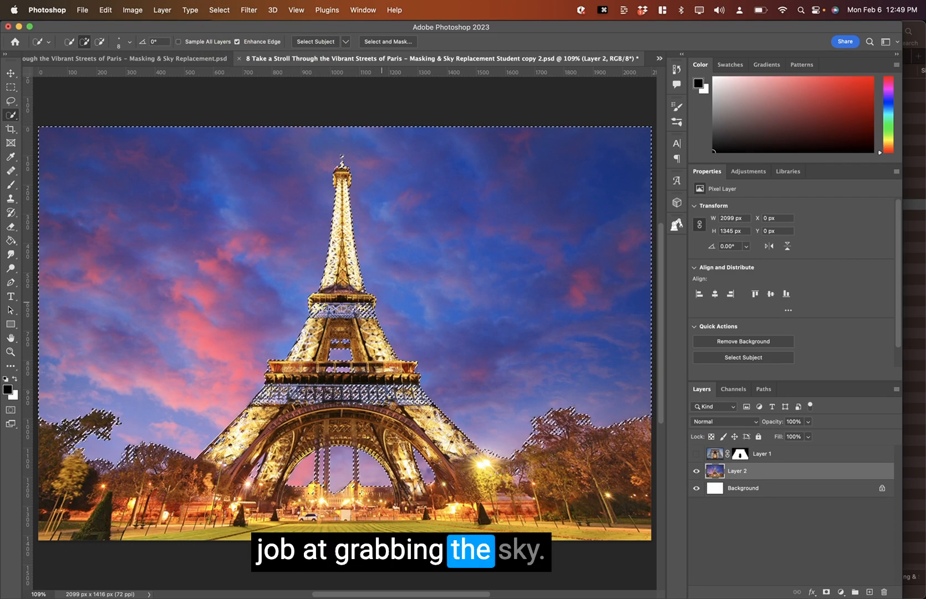
Subtract the tower's upper lattice band and the edge of the shaft above it from the sky selection with the Quick Selection Tool
{"action": "key", "text": "super+equal"}
{"action": "key", "text": "super+equal"}
{"action": "key", "text": "super+equal"}
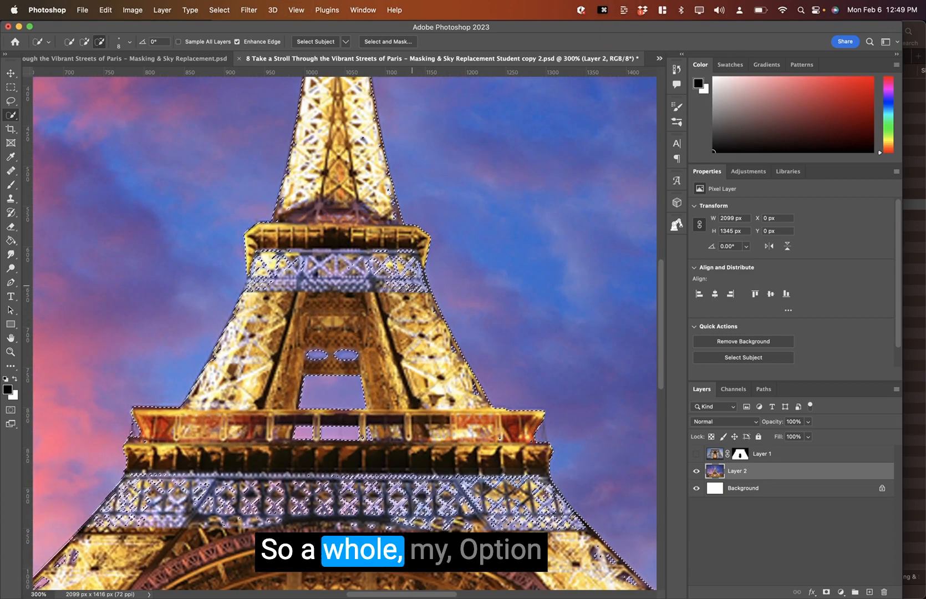
{"action": "key", "text": "alt"}
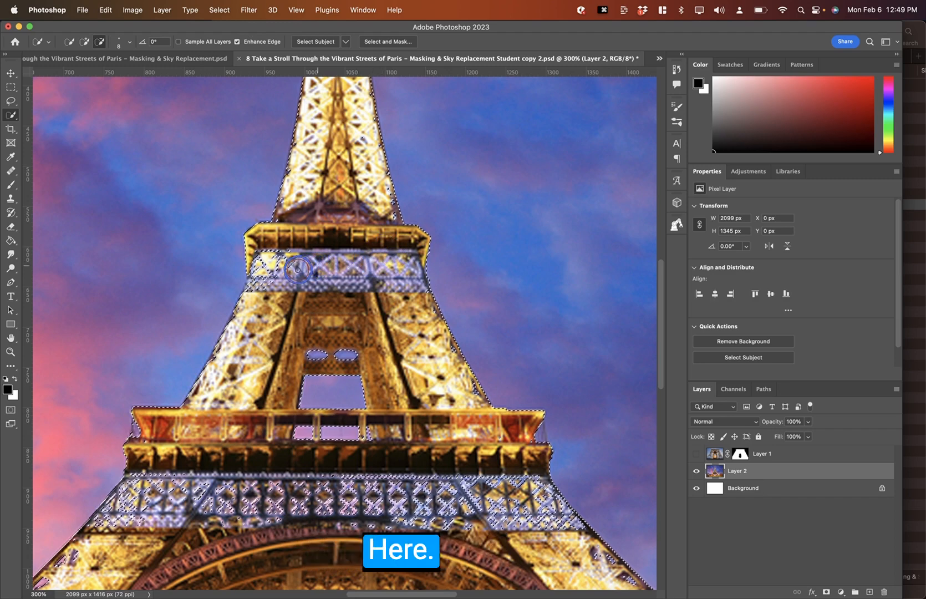
{"action": "left_click_drag", "start_coordinate": [285, 259], "coordinate": [275, 266]}
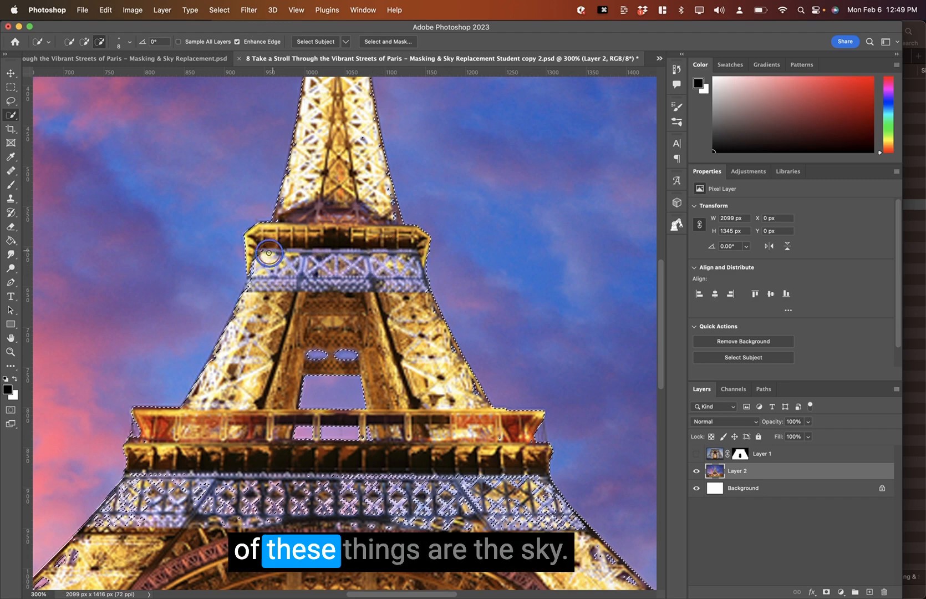
{"action": "left_click", "coordinate": [264, 264], "text": "alt"}
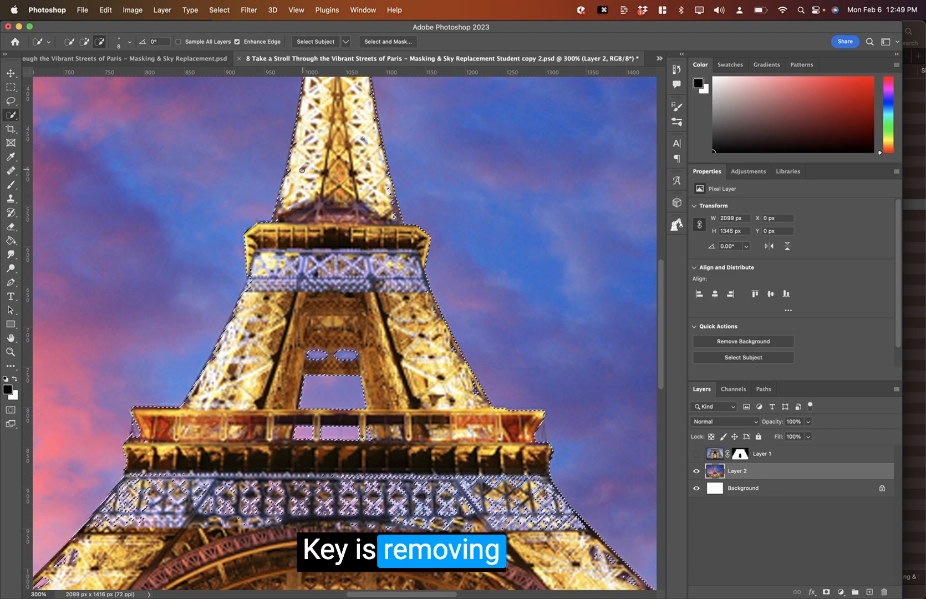
{"action": "key", "text": "alt"}
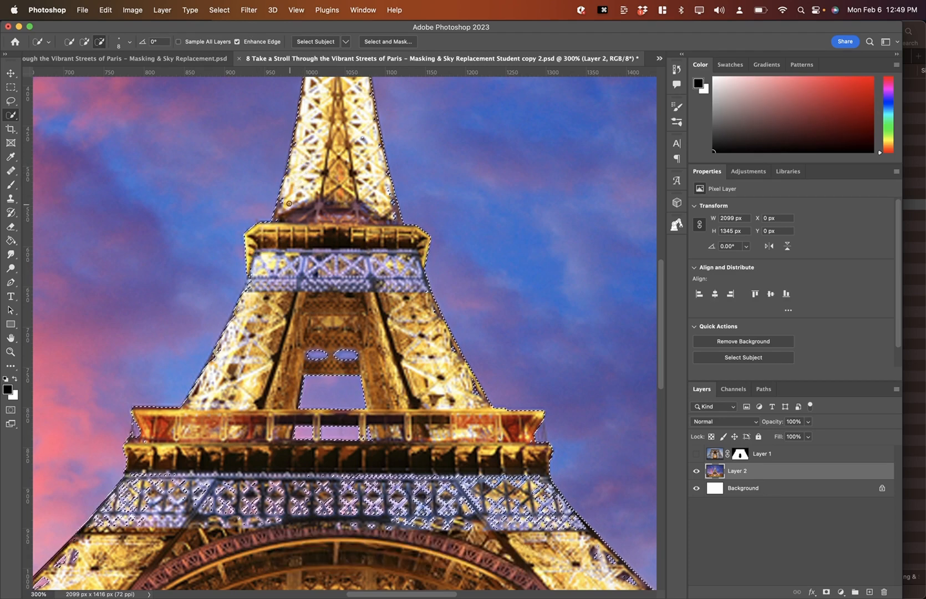
{"action": "left_click", "coordinate": [282, 201], "text": "alt"}
Subtract the wide lower lattice band above the tower's arch from the sky selection
{"action": "scroll", "coordinate": [250, 277], "scroll_direction": "down", "scroll_amount": 5}
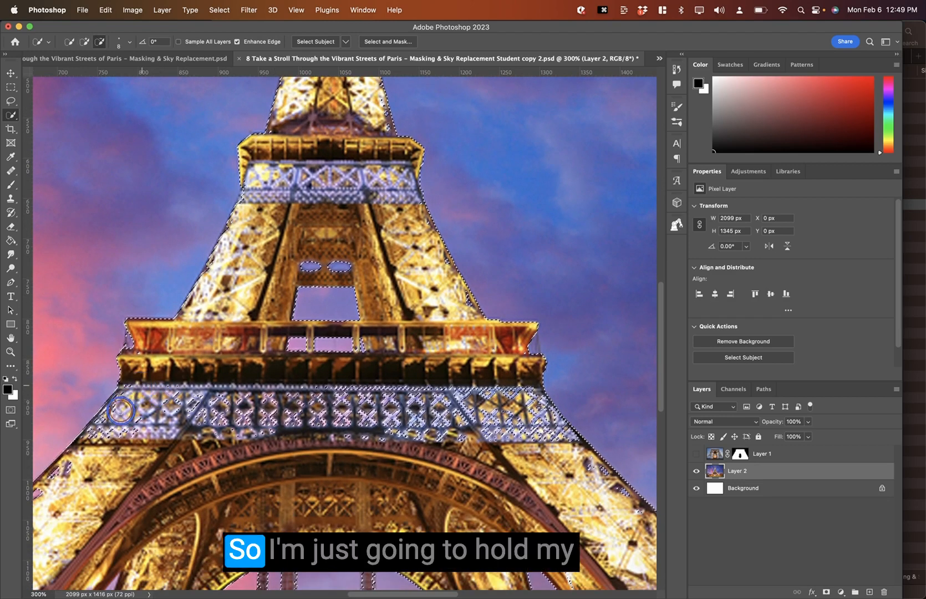
{"action": "mouse_move", "coordinate": [98, 428]}
{"action": "left_mouse_down"}
{"action": "mouse_move", "coordinate": [121, 438]}
{"action": "mouse_move", "coordinate": [203, 398]}
{"action": "mouse_move", "coordinate": [150, 440]}
{"action": "mouse_move", "coordinate": [258, 403]}
{"action": "mouse_move", "coordinate": [209, 411]}
{"action": "mouse_move", "coordinate": [236, 433]}
{"action": "mouse_move", "coordinate": [311, 407]}
{"action": "mouse_move", "coordinate": [257, 427]}
{"action": "mouse_move", "coordinate": [376, 404]}
{"action": "mouse_move", "coordinate": [334, 404]}
{"action": "mouse_move", "coordinate": [372, 417]}
{"action": "left_mouse_up"}
{"action": "mouse_move", "coordinate": [438, 434]}
{"action": "left_mouse_down"}
{"action": "mouse_move", "coordinate": [380, 402]}
{"action": "mouse_move", "coordinate": [421, 392]}
{"action": "mouse_move", "coordinate": [403, 399]}
{"action": "mouse_move", "coordinate": [487, 401]}
{"action": "mouse_move", "coordinate": [479, 425]}
{"action": "mouse_move", "coordinate": [526, 434]}
{"action": "mouse_move", "coordinate": [508, 396]}
{"action": "mouse_move", "coordinate": [547, 431]}
{"action": "left_mouse_up"}
Refine the sky selection along the outer edge of the tower's right leg, beside the bright street lamp
{"action": "scroll", "coordinate": [548, 424], "scroll_direction": "down", "scroll_amount": 3}
{"action": "scroll", "coordinate": [549, 424], "scroll_direction": "right", "scroll_amount": 3}
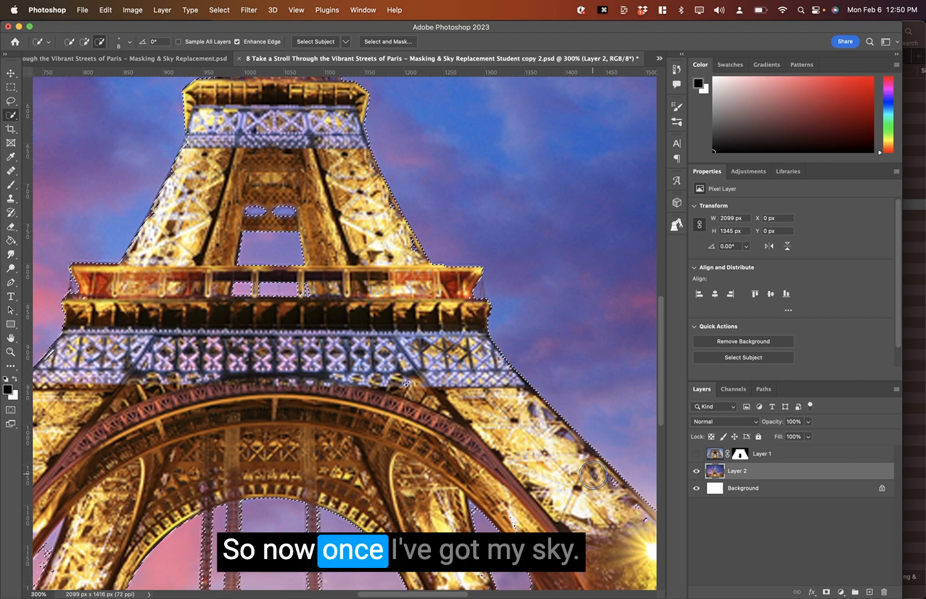
{"action": "scroll", "coordinate": [538, 421], "scroll_direction": "down", "scroll_amount": 8}
{"action": "scroll", "coordinate": [538, 422], "scroll_direction": "right", "scroll_amount": 7}
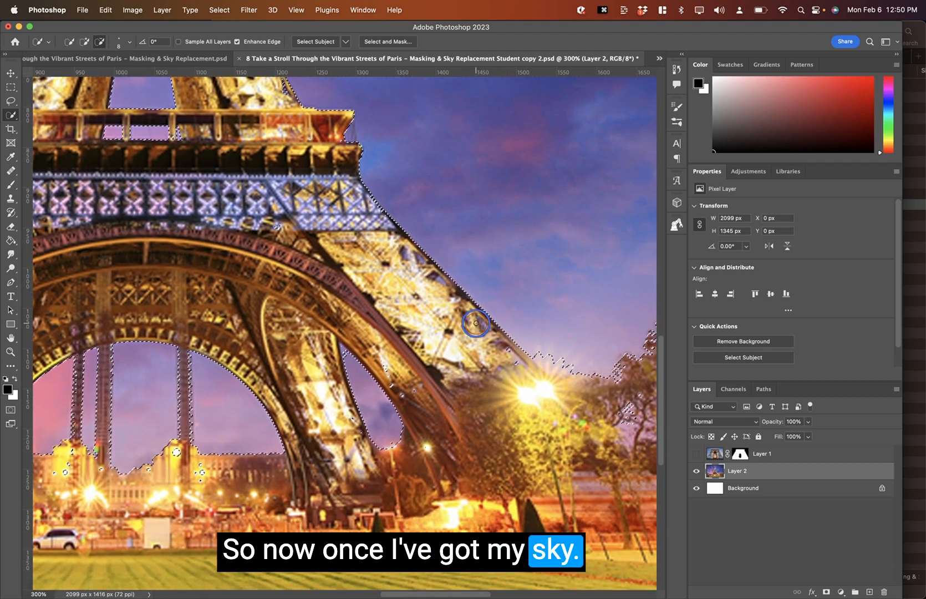
{"action": "left_click", "coordinate": [531, 377]}
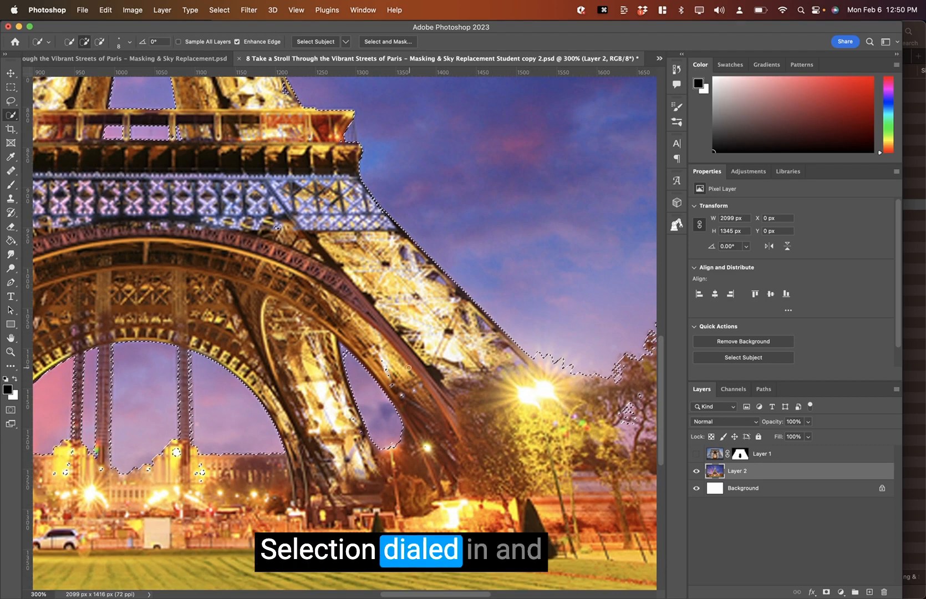
Clean up the sky selection under the arch, subtracting the thin columns and the stray spots on the lit buildings
{"action": "scroll", "coordinate": [424, 409], "scroll_direction": "left", "scroll_amount": 5}
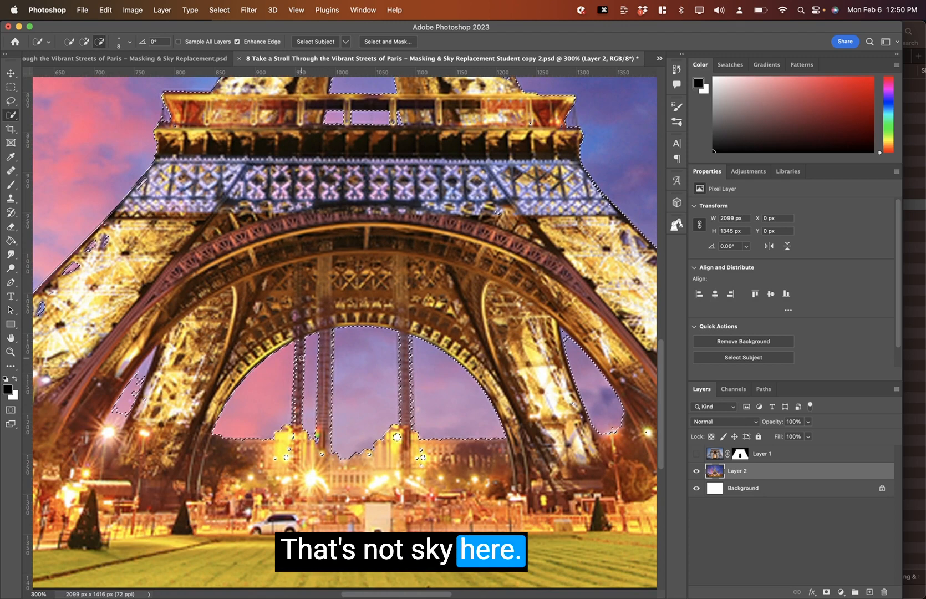
{"action": "left_click", "coordinate": [297, 371], "text": "alt"}
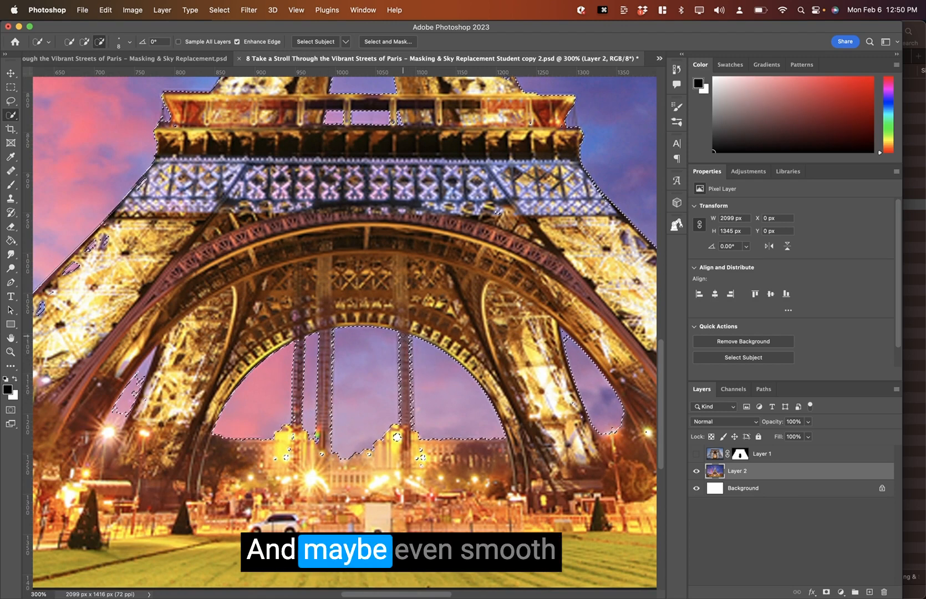
{"action": "key", "text": "alt"}
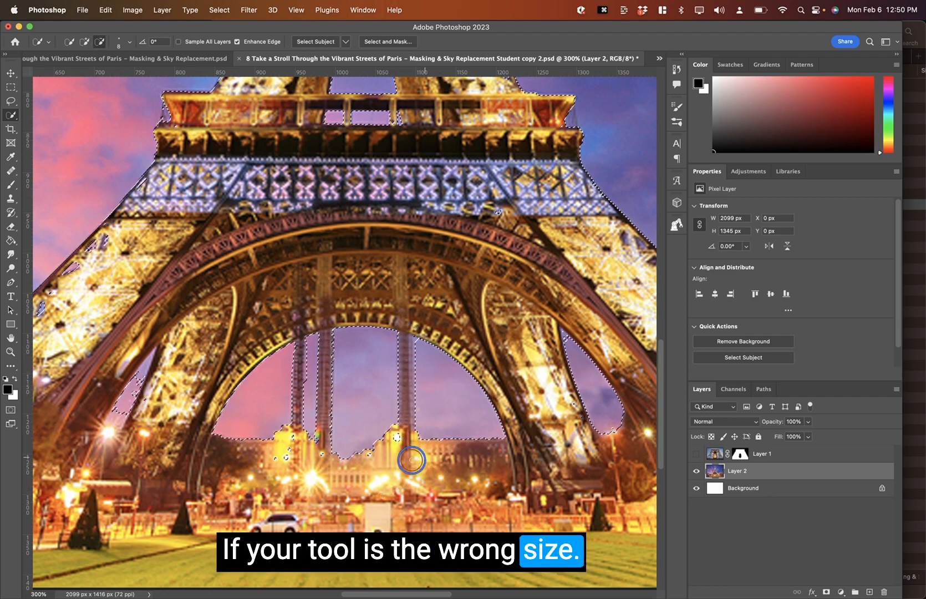
{"action": "left_click_drag", "start_coordinate": [396, 439], "coordinate": [394, 443]}
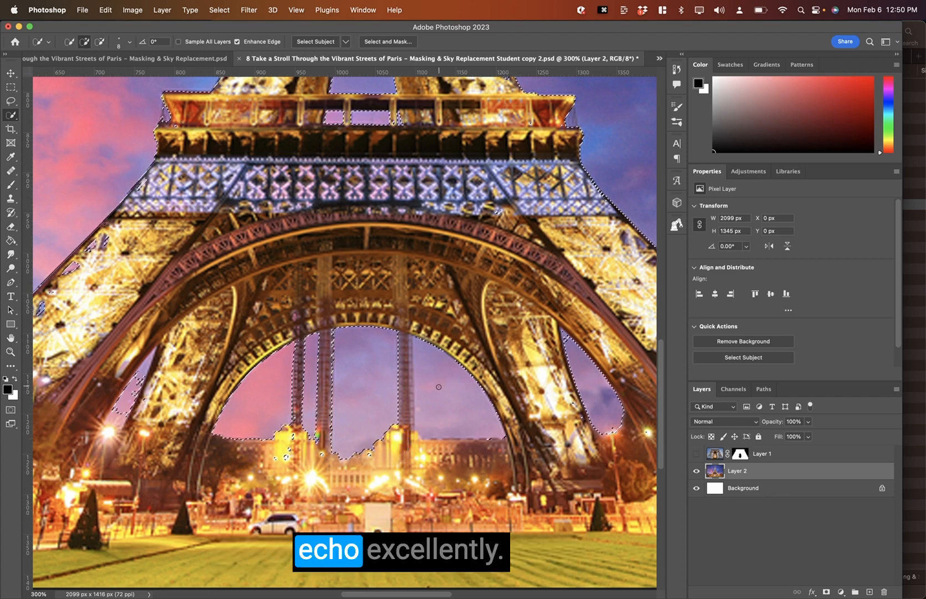
{"action": "left_click_drag", "start_coordinate": [440, 392], "coordinate": [439, 392]}
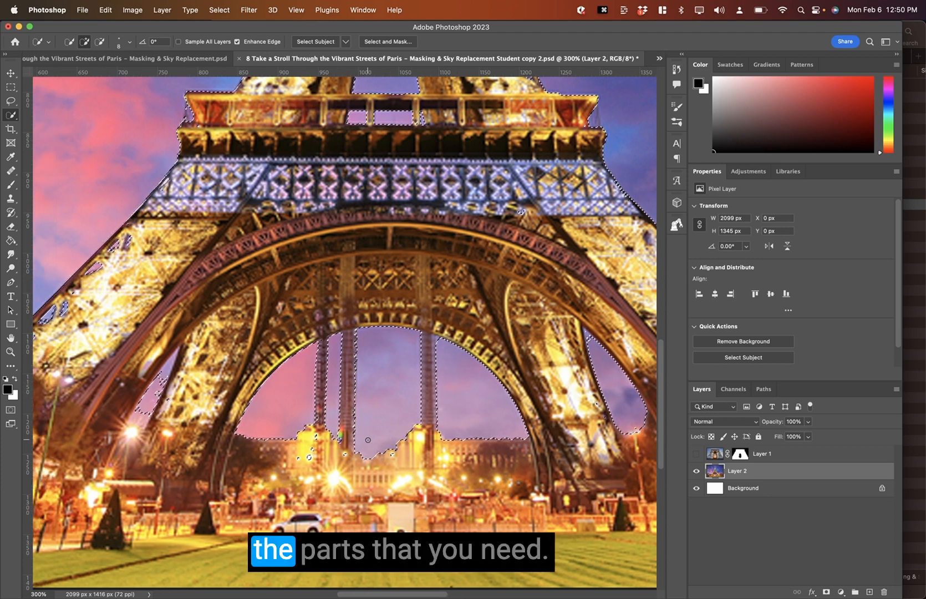
{"action": "scroll", "coordinate": [368, 440], "scroll_direction": "left", "scroll_amount": 2}
{"action": "mouse_move", "coordinate": [303, 451]}
{"action": "left_mouse_down"}
{"action": "mouse_move", "coordinate": [302, 466]}
{"action": "mouse_move", "coordinate": [341, 455]}
{"action": "left_mouse_up"}
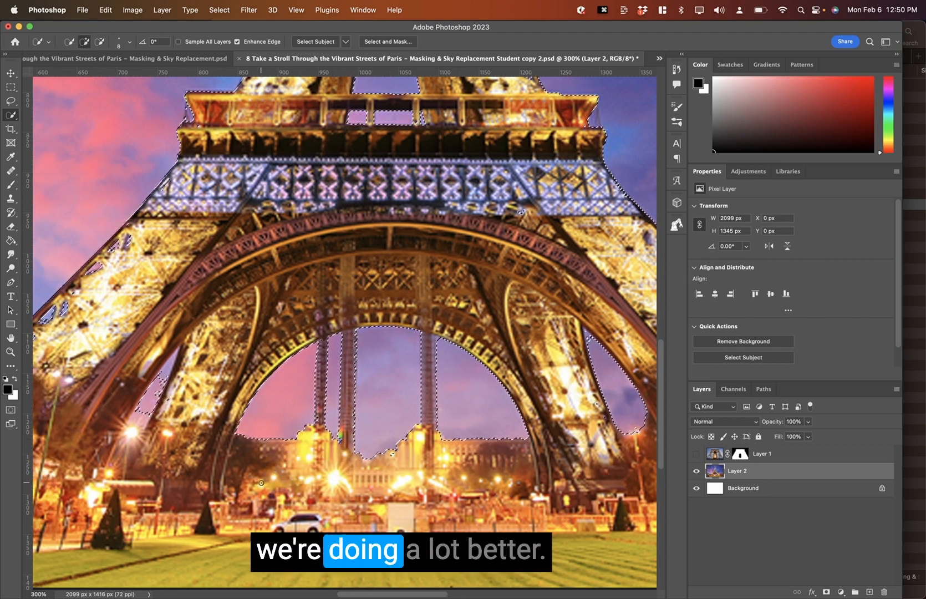
Refine the sky selection in the narrow gap inside the tower's left leg
{"action": "left_click", "coordinate": [156, 388]}
{"action": "scroll", "coordinate": [156, 391], "scroll_direction": "left", "scroll_amount": 6}
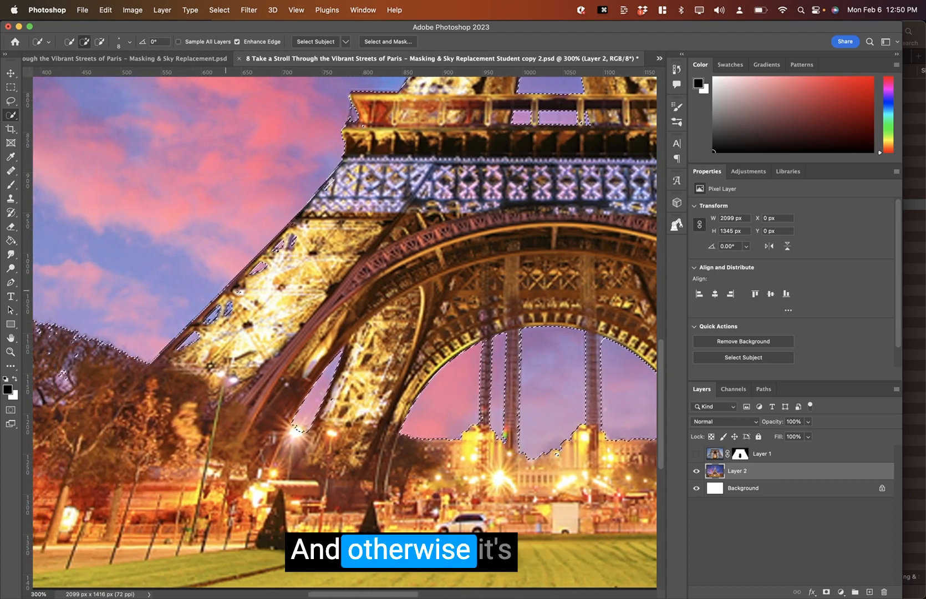
{"action": "key", "text": "super+0"}
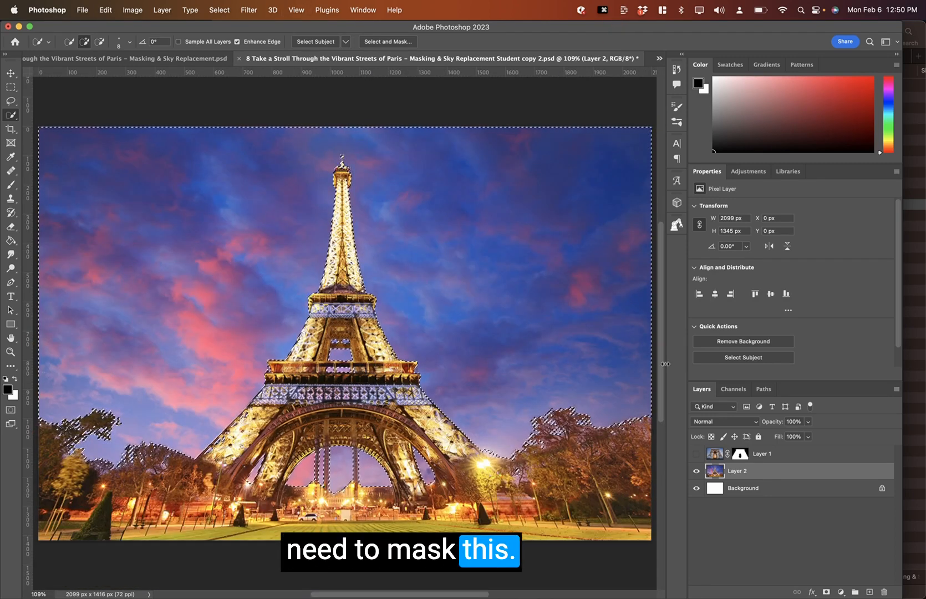
Add an inverted layer mask to Layer 2 from the selection so the sky is hidden, and show Layer 1 again
{"action": "left_click", "coordinate": [825, 592]}
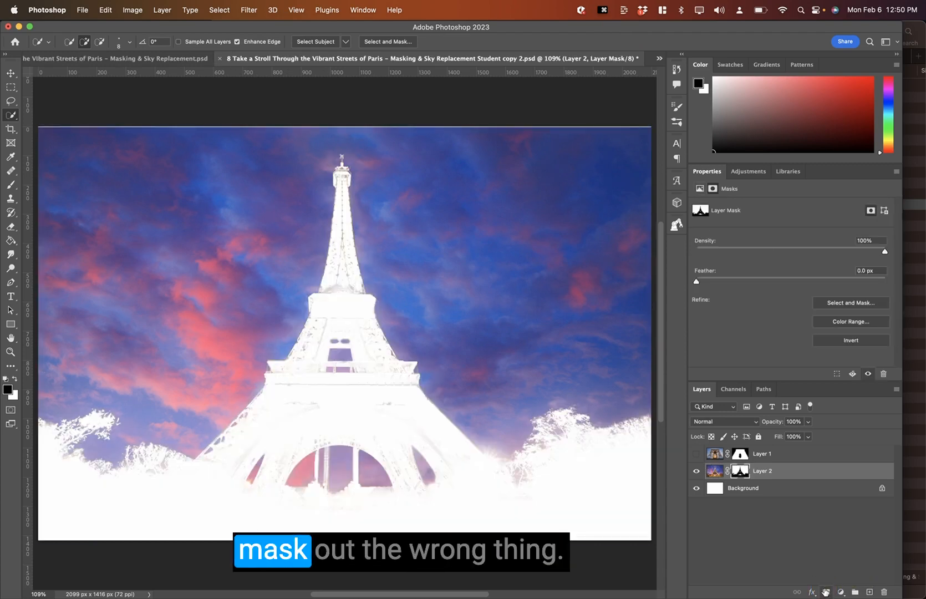
{"action": "key", "text": "super+z"}
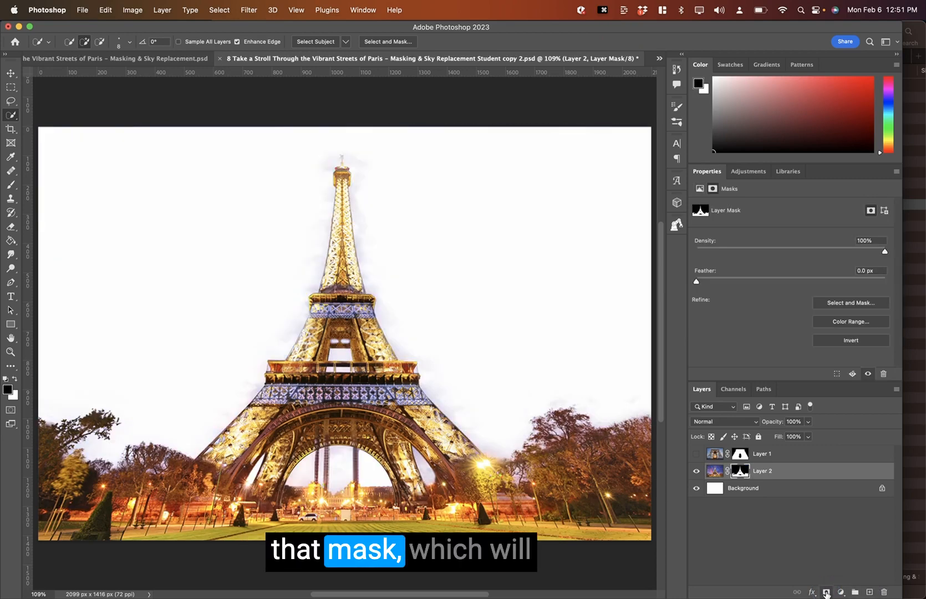
{"action": "left_click", "coordinate": [826, 592], "text": "alt"}
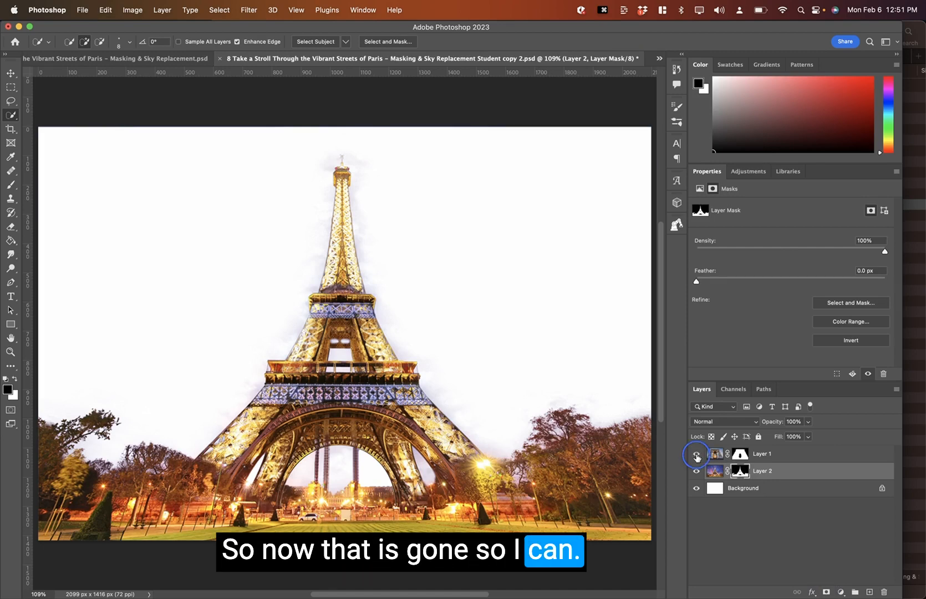
{"action": "left_click", "coordinate": [697, 454]}
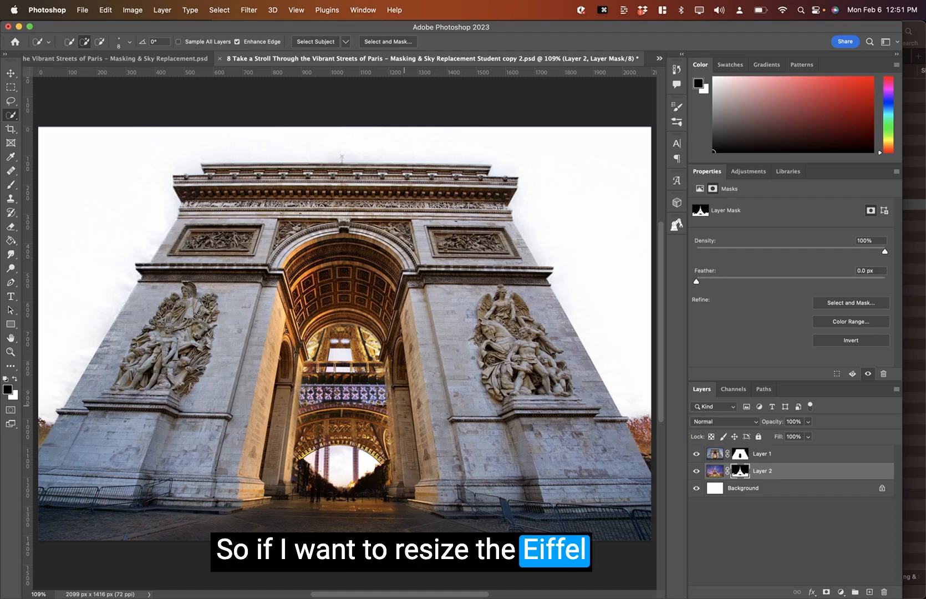
Scale the Eiffel Tower on Layer 2 to about 43% with Free Transform and position it centred at ground level inside the arch opening
{"action": "left_click", "coordinate": [713, 472]}
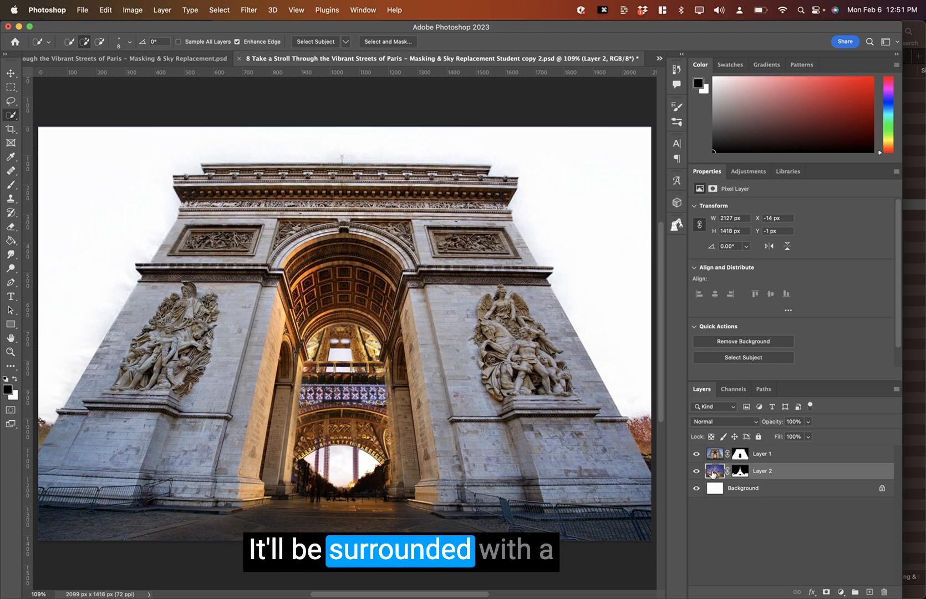
{"action": "key", "text": "super+t"}
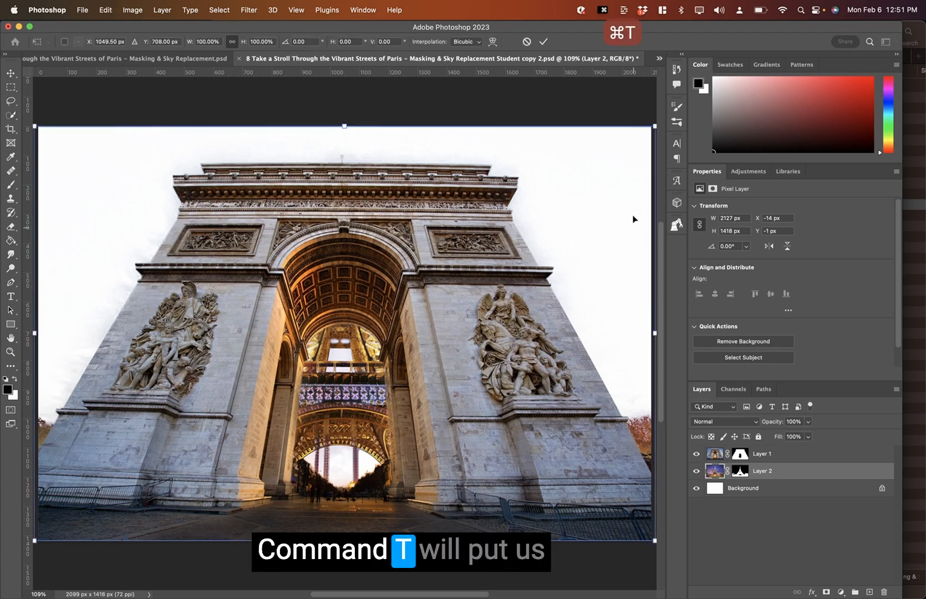
{"action": "left_click_drag", "start_coordinate": [655, 126], "coordinate": [471, 291]}
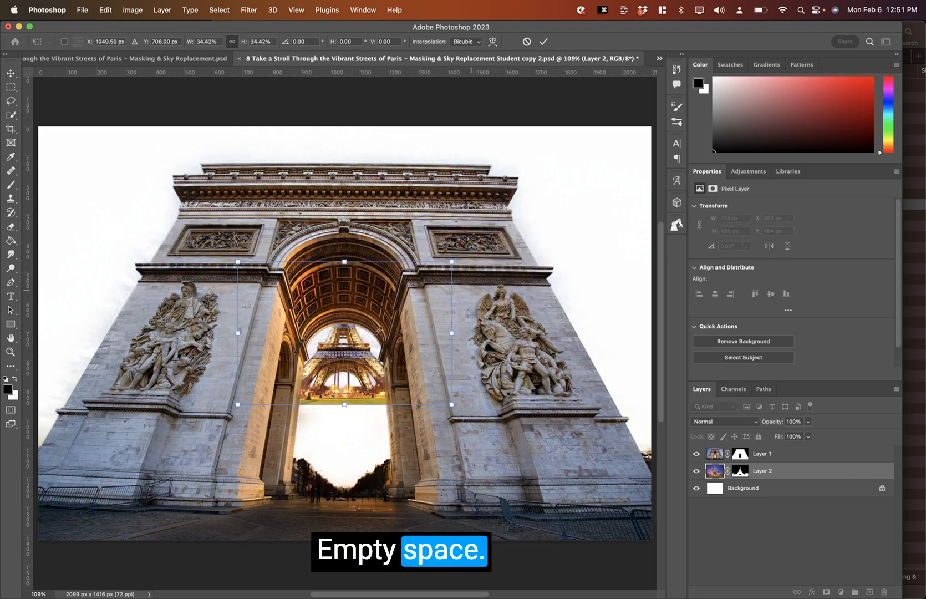
{"action": "left_click_drag", "start_coordinate": [355, 354], "coordinate": [355, 444]}
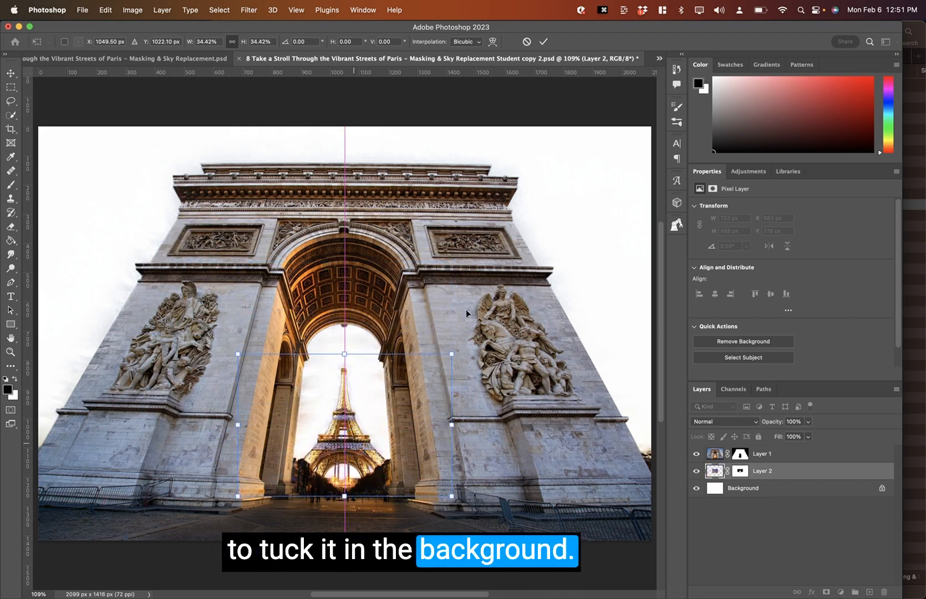
{"action": "left_click_drag", "start_coordinate": [450, 349], "coordinate": [472, 333]}
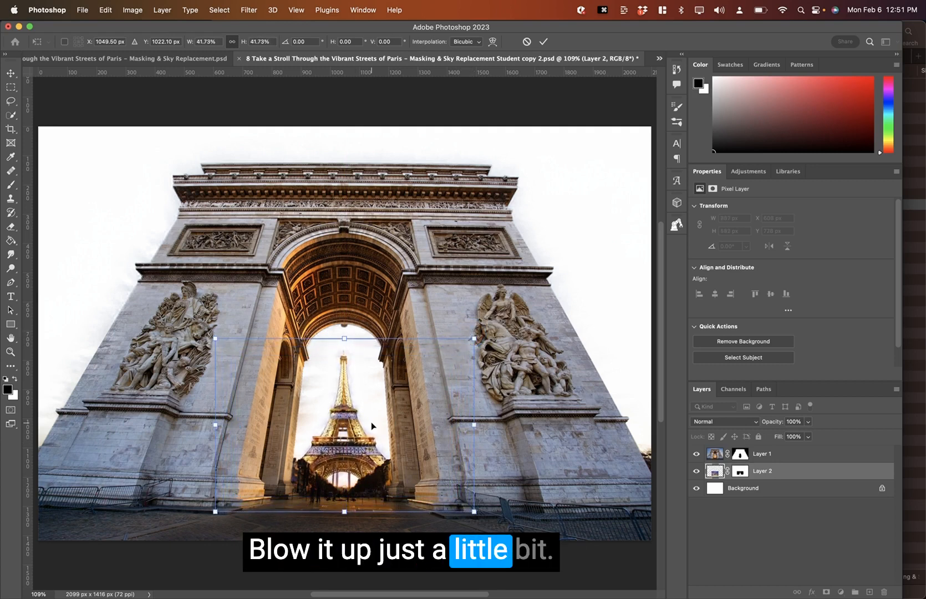
{"action": "left_click_drag", "start_coordinate": [372, 425], "coordinate": [360, 417]}
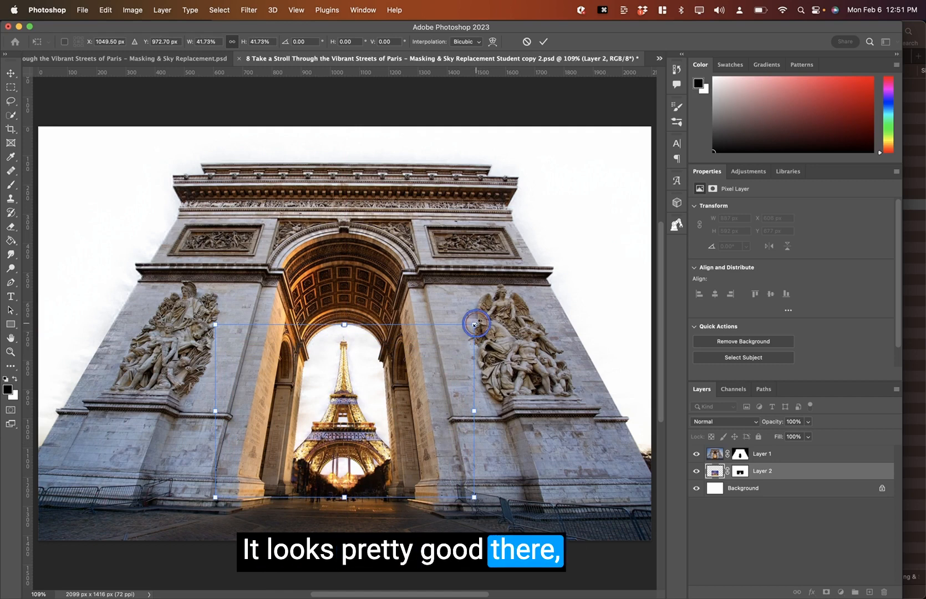
{"action": "left_click_drag", "start_coordinate": [474, 324], "coordinate": [478, 321]}
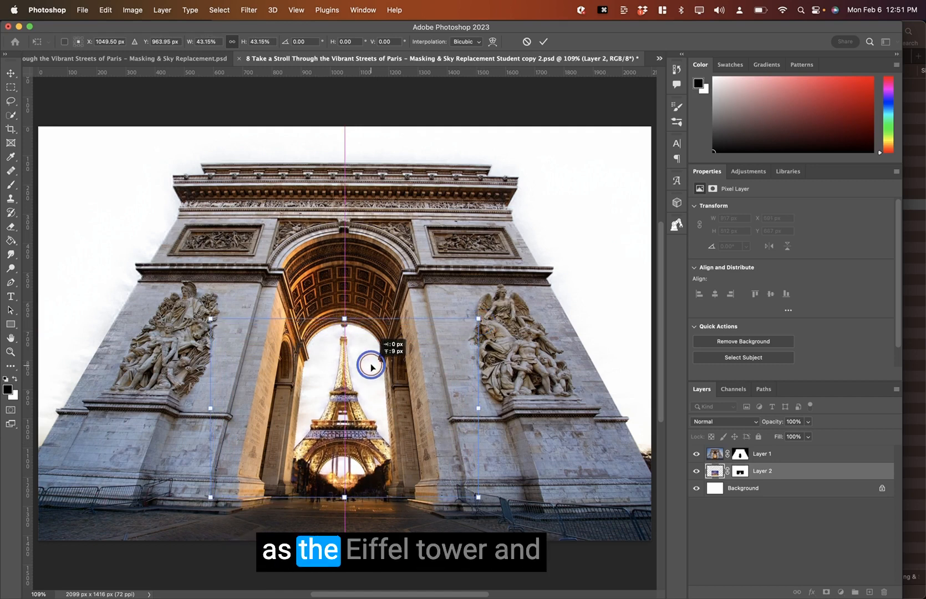
{"action": "key", "text": "Return"}
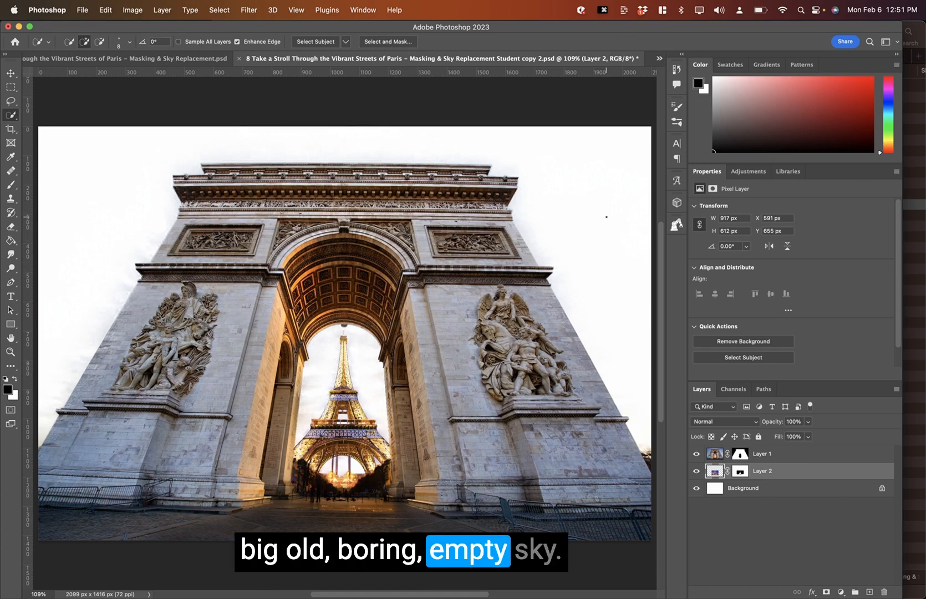
Start Sky Replacement with Layer 1 as the active layer and open the collection of preset skies
{"action": "left_click", "coordinate": [716, 455]}
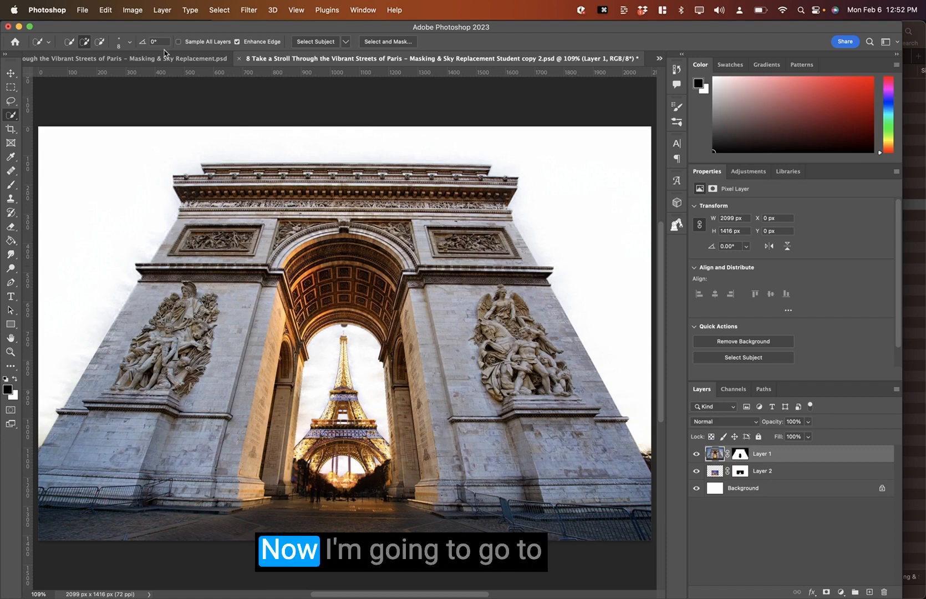
{"action": "left_click", "coordinate": [105, 10]}
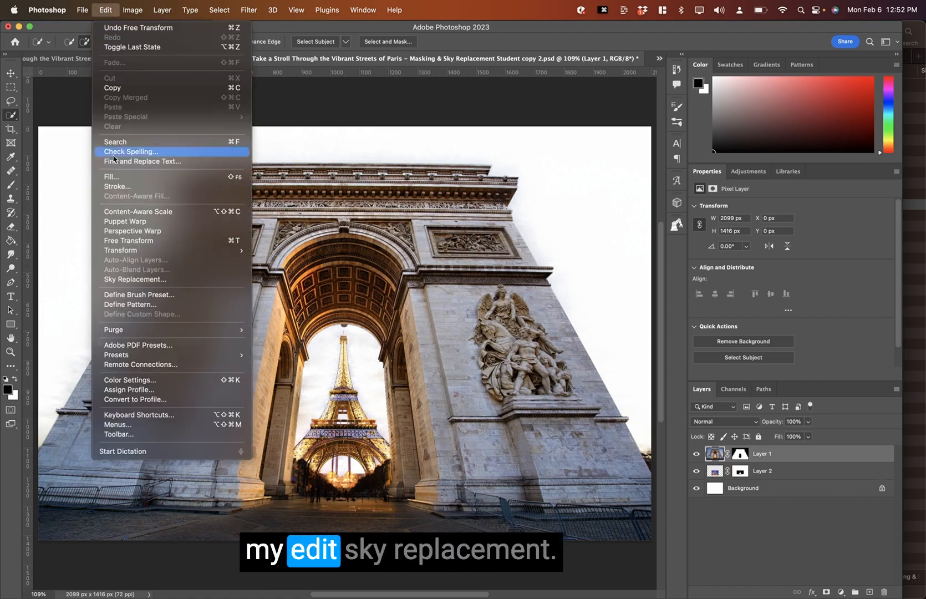
{"action": "left_click", "coordinate": [134, 280]}
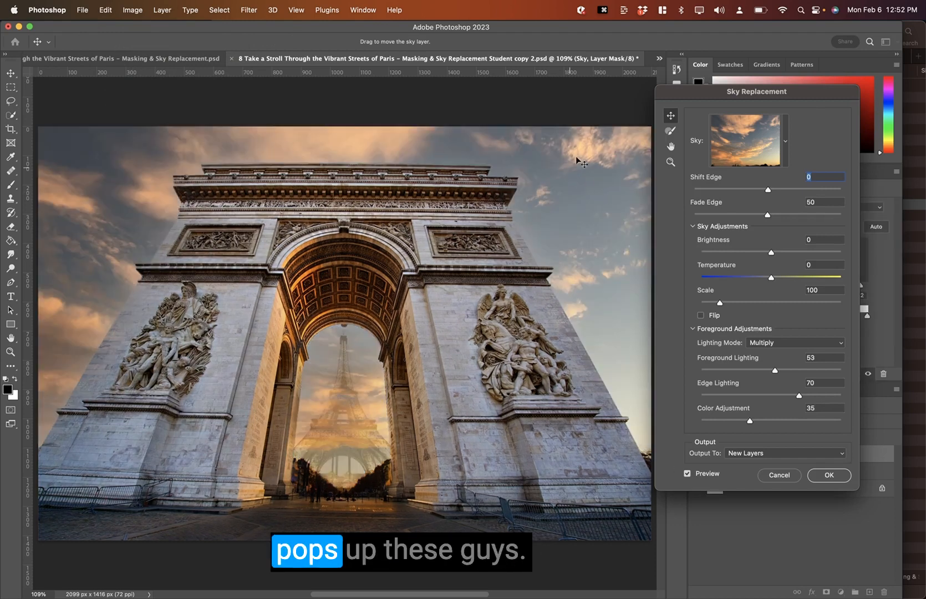
{"action": "left_click", "coordinate": [786, 142]}
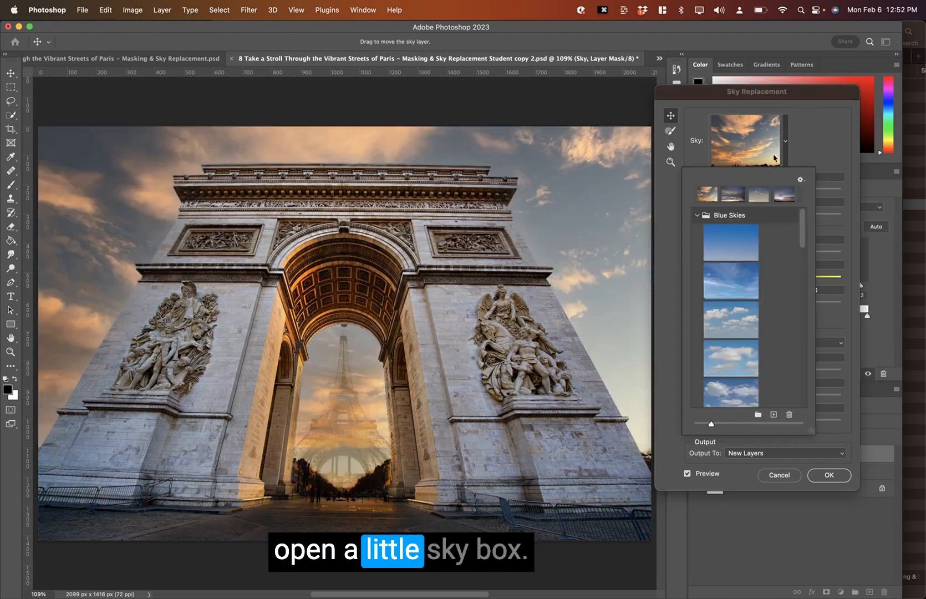
Try three of the recently used sunset skies on the composite and look through the Blue Skies presets
{"action": "left_click", "coordinate": [734, 195]}
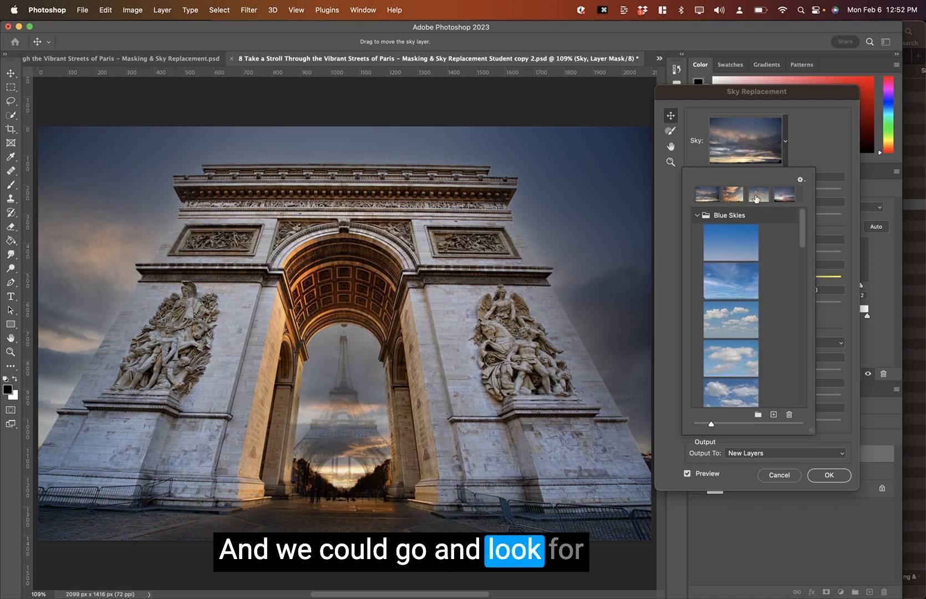
{"action": "left_click", "coordinate": [757, 194]}
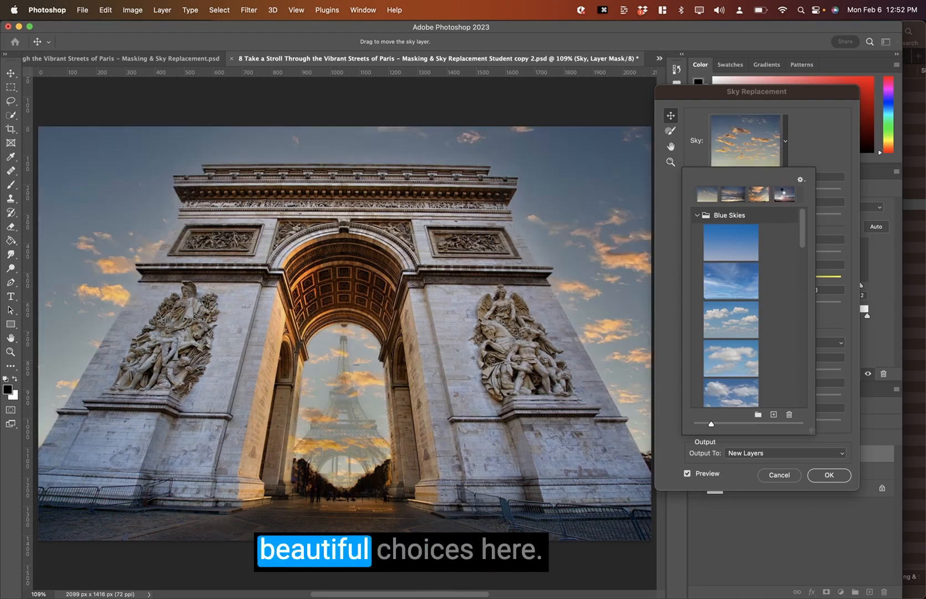
{"action": "left_click", "coordinate": [784, 194]}
{"action": "scroll", "coordinate": [741, 263], "scroll_direction": "down", "scroll_amount": 3}
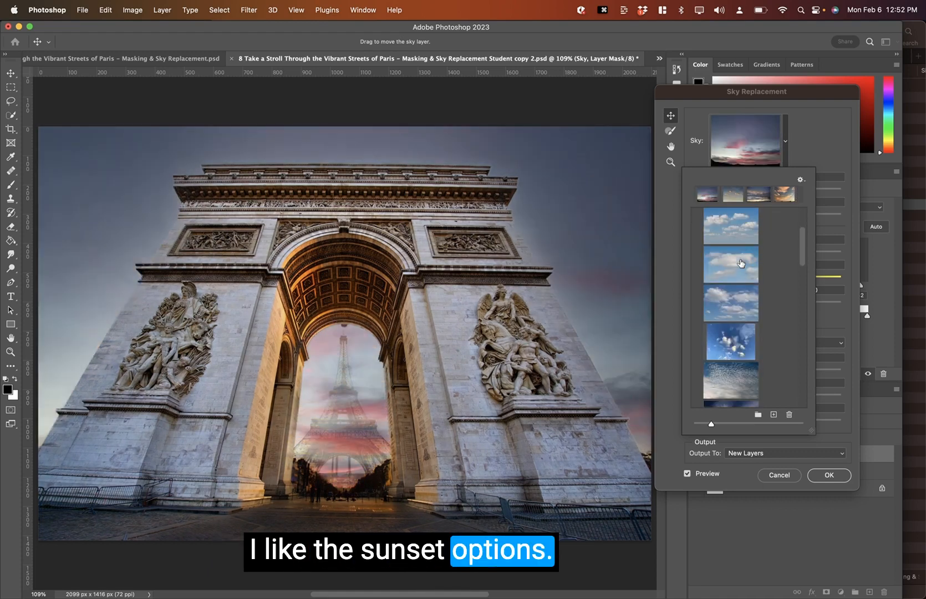
{"action": "scroll", "coordinate": [732, 250], "scroll_direction": "up", "scroll_amount": 3}
Choose the streaky pink-orange sunset, third in the Spectacular presets, and apply the sky replacement as new layers
{"action": "left_click", "coordinate": [697, 216]}
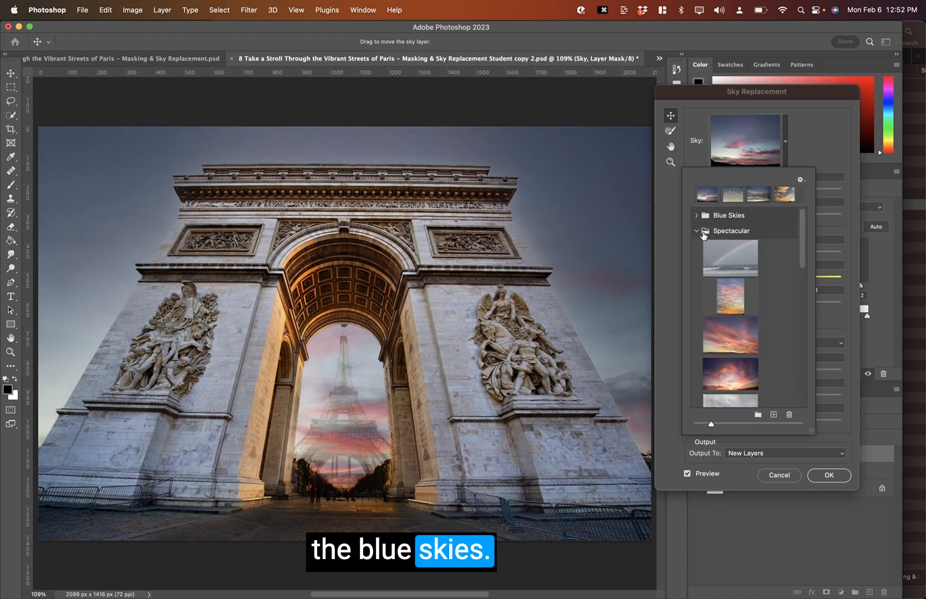
{"action": "left_click", "coordinate": [723, 339]}
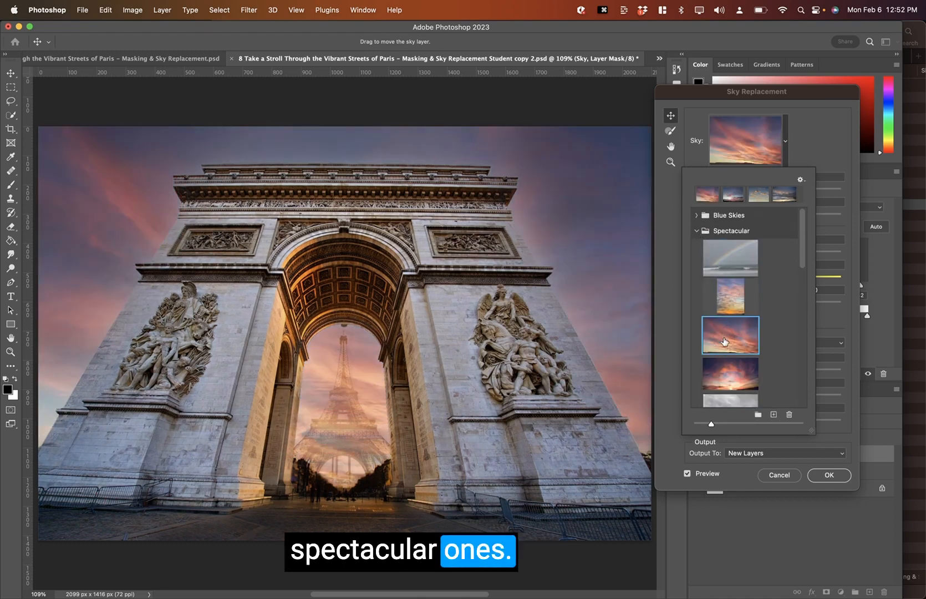
{"action": "scroll", "coordinate": [724, 342], "scroll_direction": "down", "scroll_amount": 2}
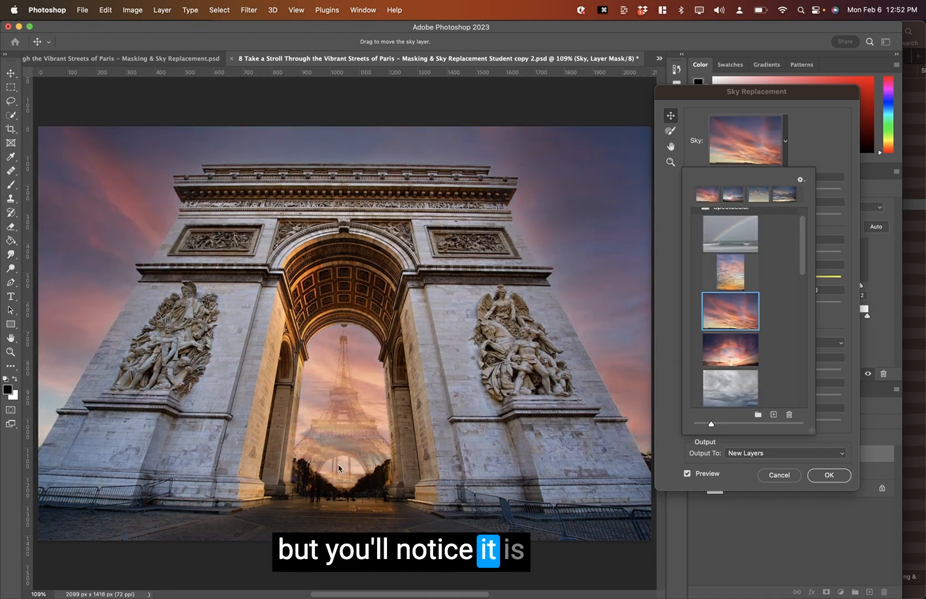
{"action": "left_click", "coordinate": [740, 341]}
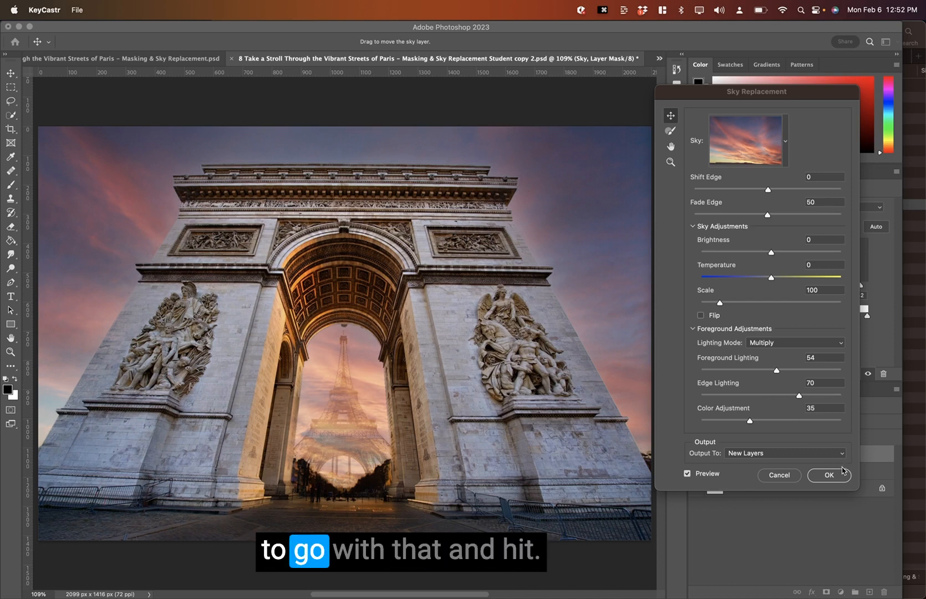
{"action": "left_click", "coordinate": [828, 475]}
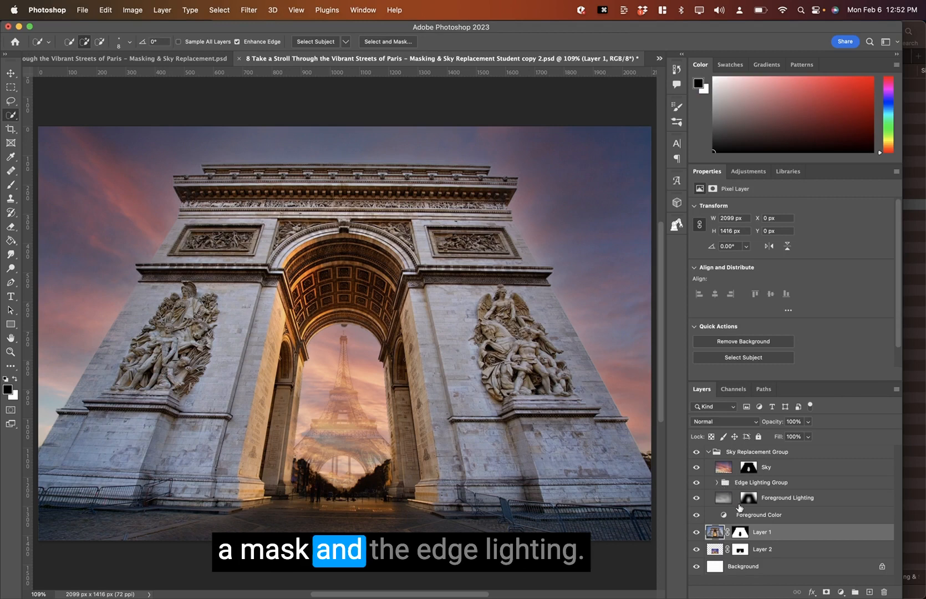
Collapse the Sky Replacement Group and rename Layer 2 as "Eiffel tower"
{"action": "left_click", "coordinate": [708, 451]}
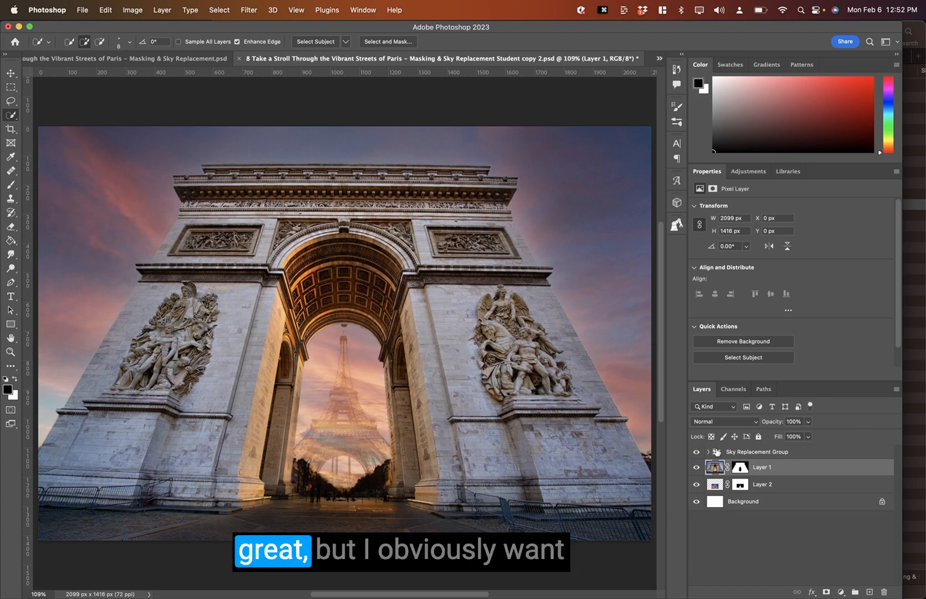
{"action": "left_click", "coordinate": [715, 486]}
{"action": "left_click", "coordinate": [762, 485]}
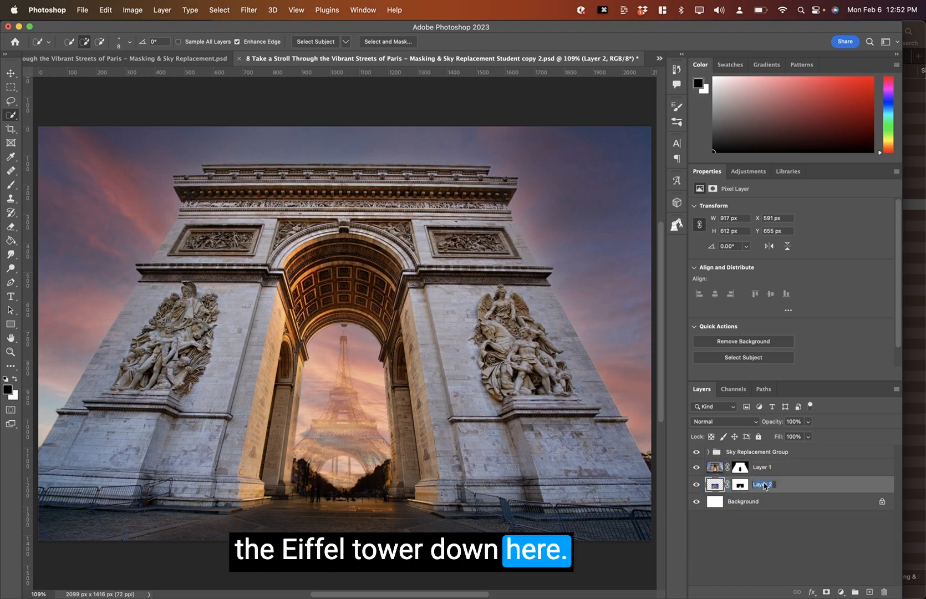
{"action": "type", "text": "Eiffel tower"}
{"action": "key", "text": "Return"}
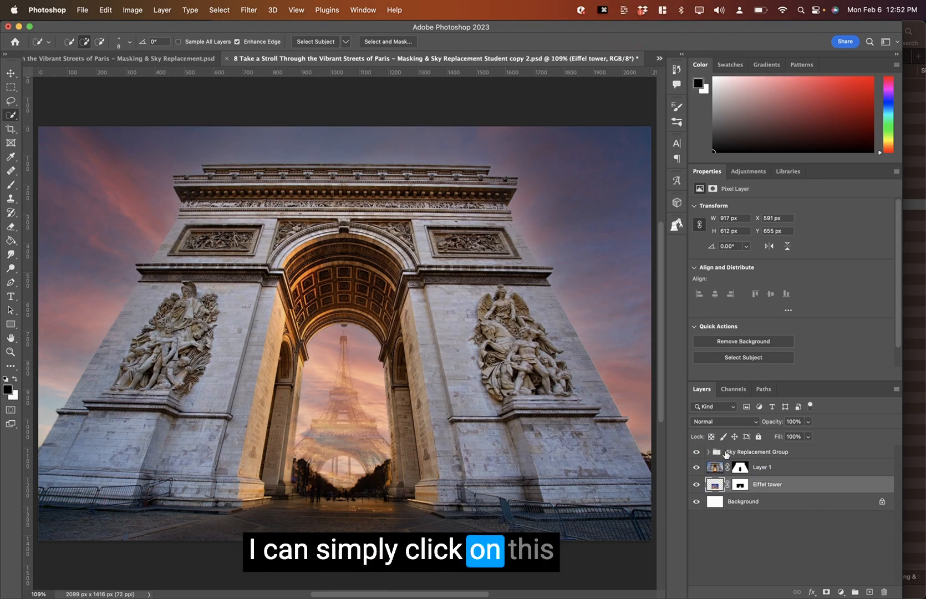
Move the Sky Replacement Group below the Eiffel tower layer, directly above the Background
{"action": "left_click_drag", "start_coordinate": [717, 456], "coordinate": [714, 495]}
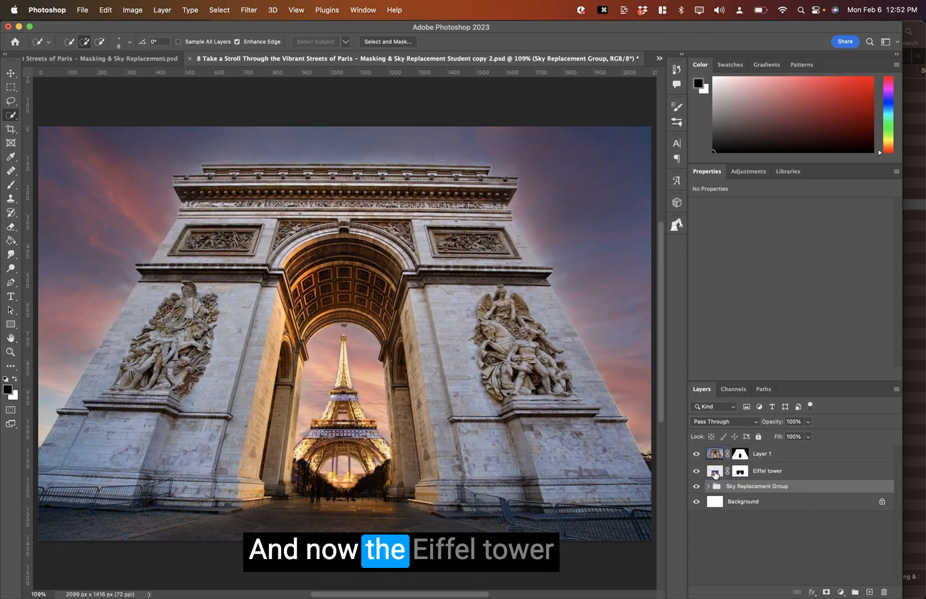
{"action": "left_click", "coordinate": [715, 474]}
{"action": "left_click", "coordinate": [717, 490]}
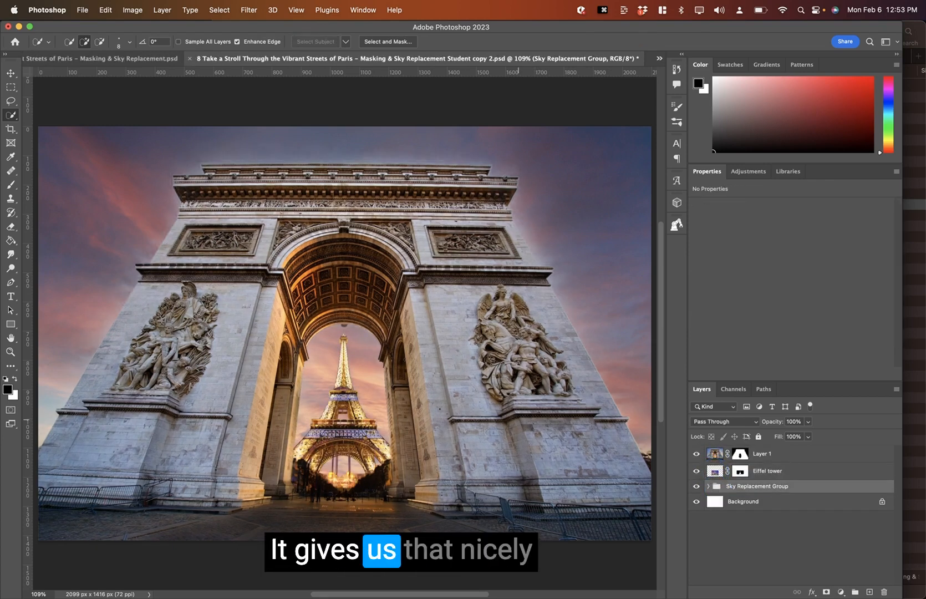